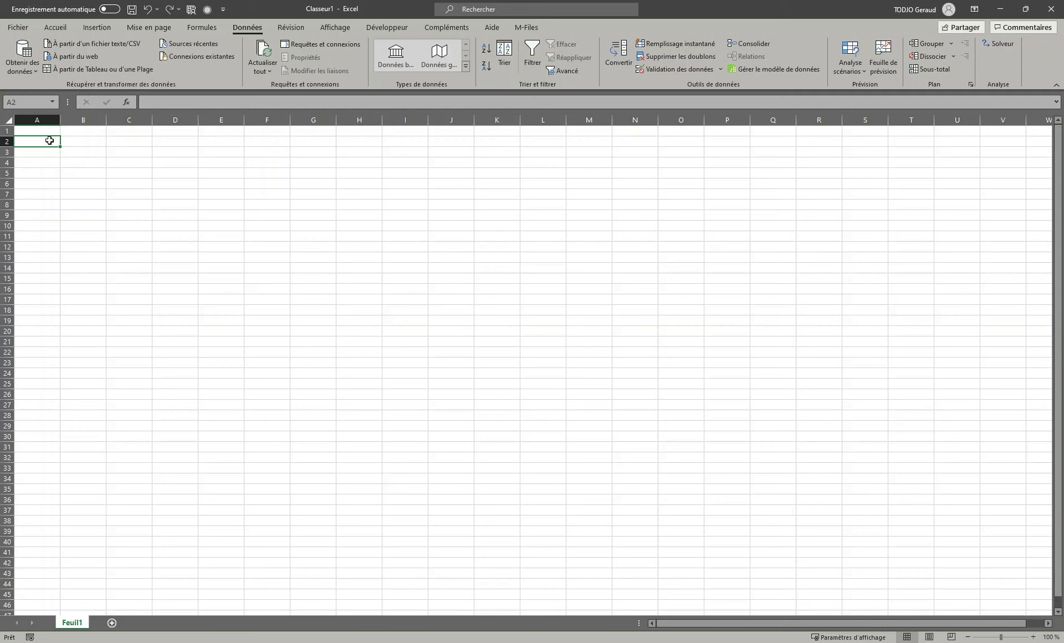
Step: Enter the company names TOTAL in cell A2 and COLas in cell A3
type("TOTAL")
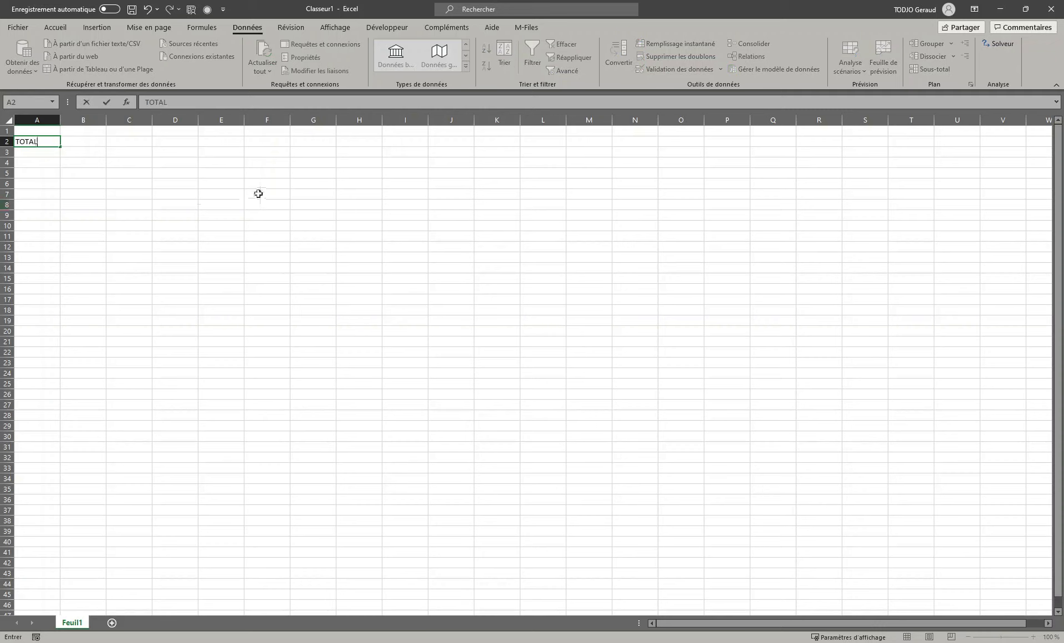
left_click(222, 194)
left_click(51, 142)
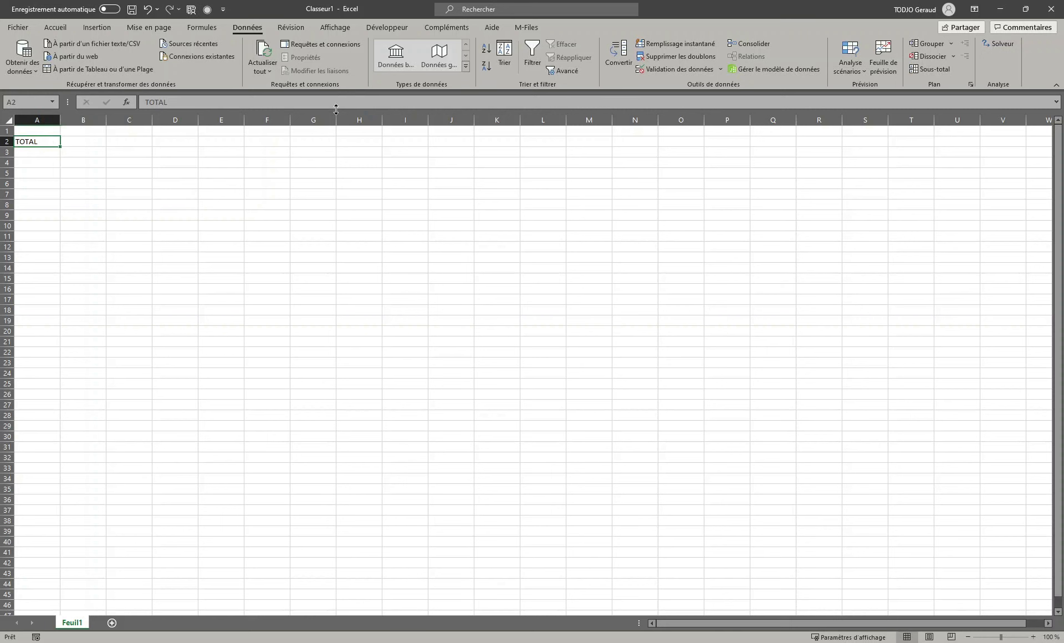
left_click(47, 152)
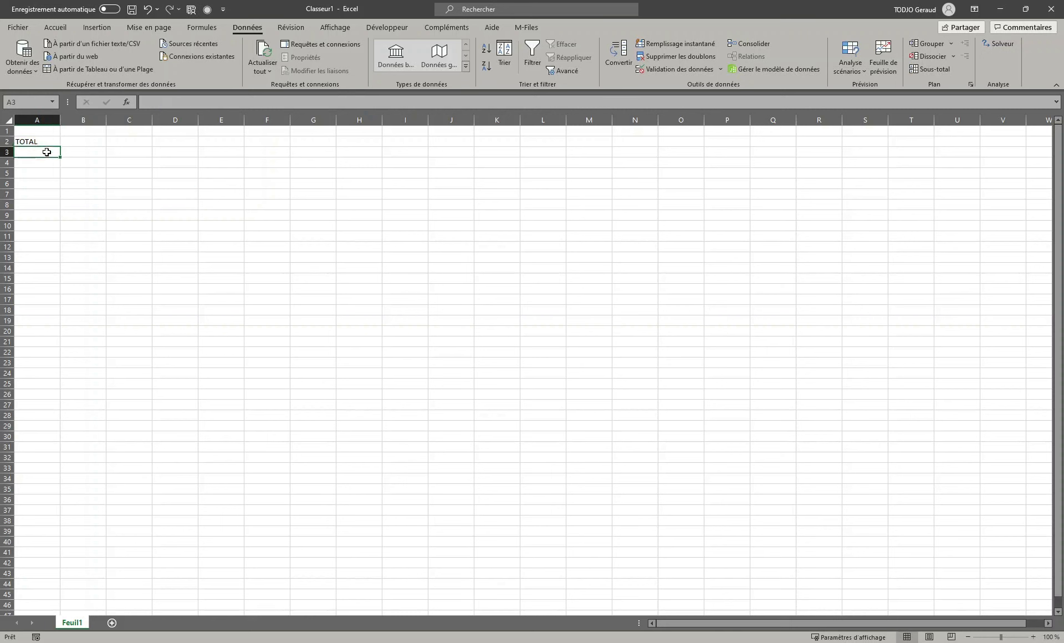
type("COLas")
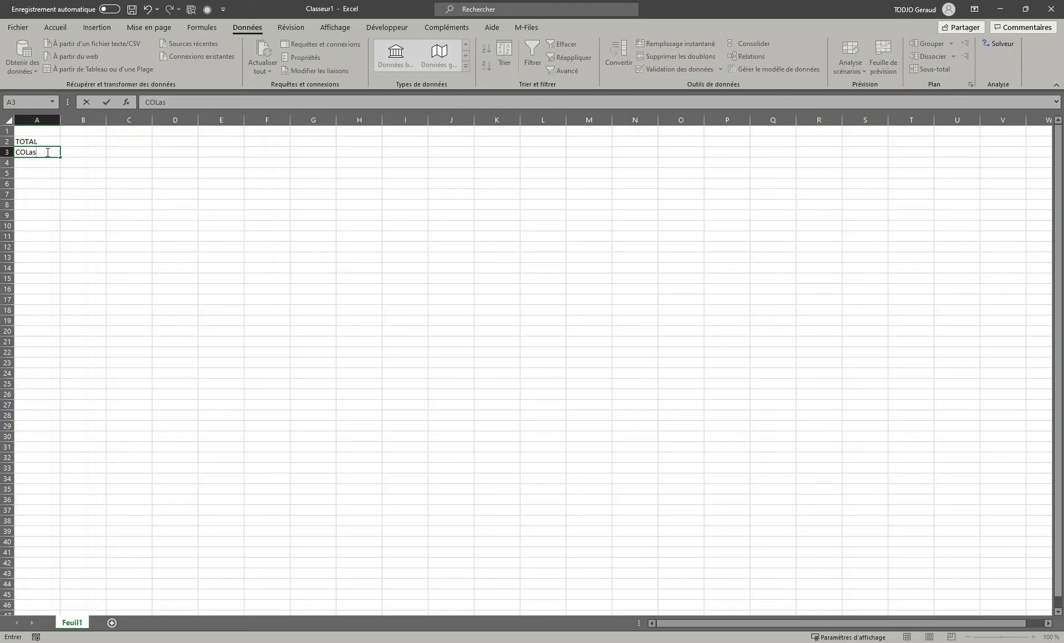
key("Return")
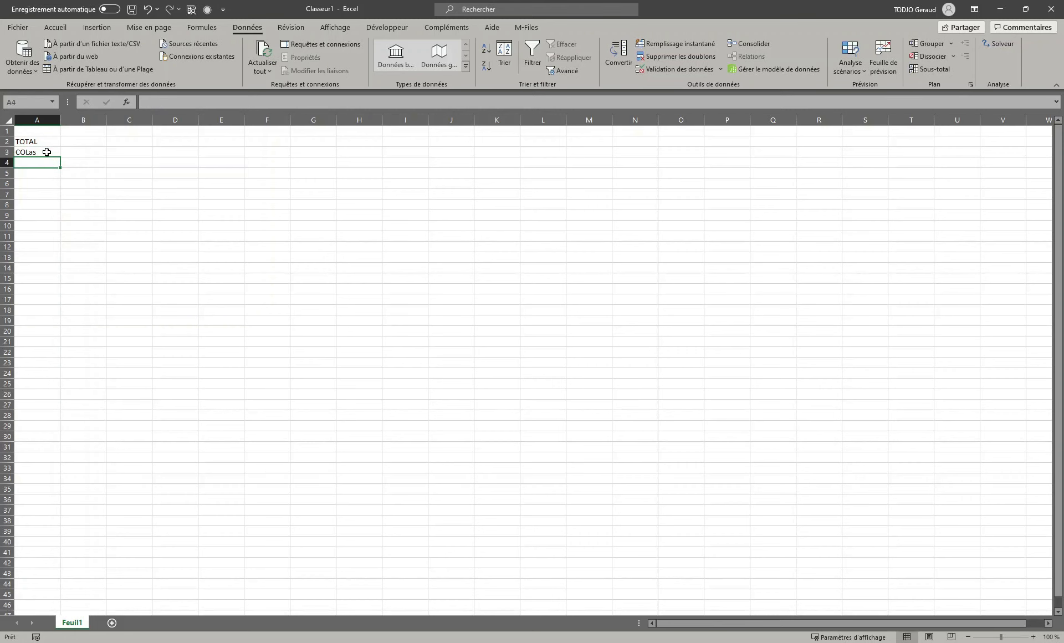
Step: Convert A2:A3 to the stocks data type, matching TOTAL to TOTAL ENERGY SERVICES INC. on Deutsche Boerse AG (5O7)
left_click_drag(40, 141, 39, 151)
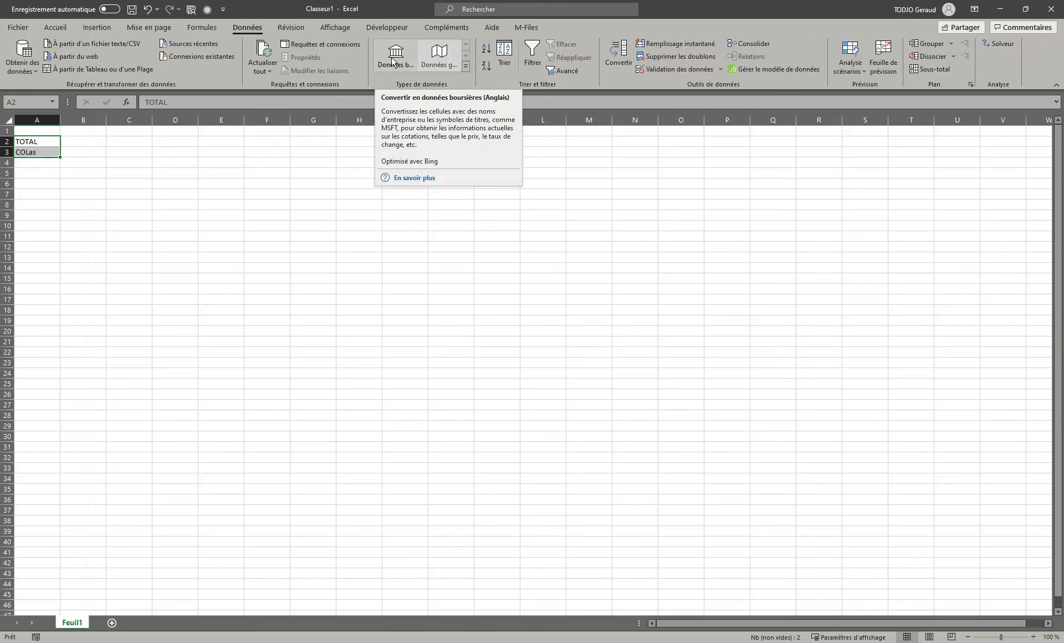
left_click(395, 54)
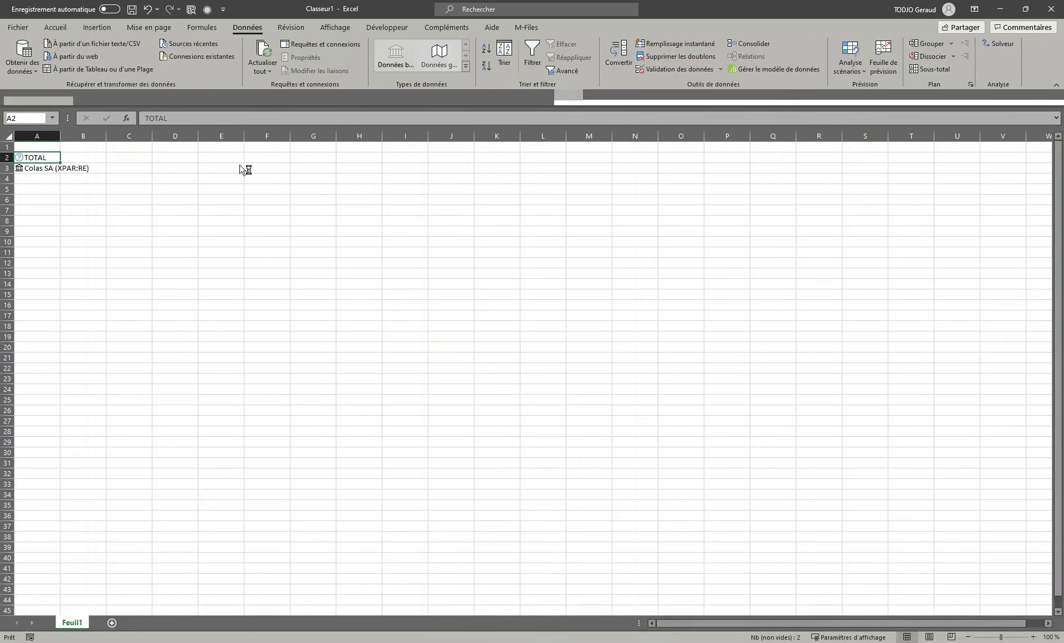
left_click(53, 169)
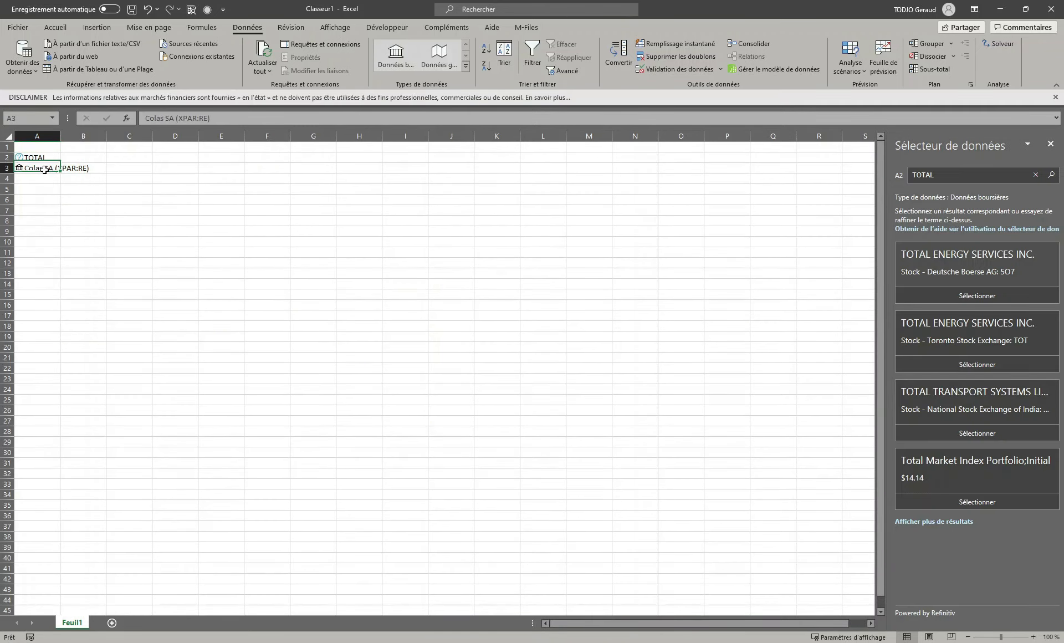
left_click(19, 158)
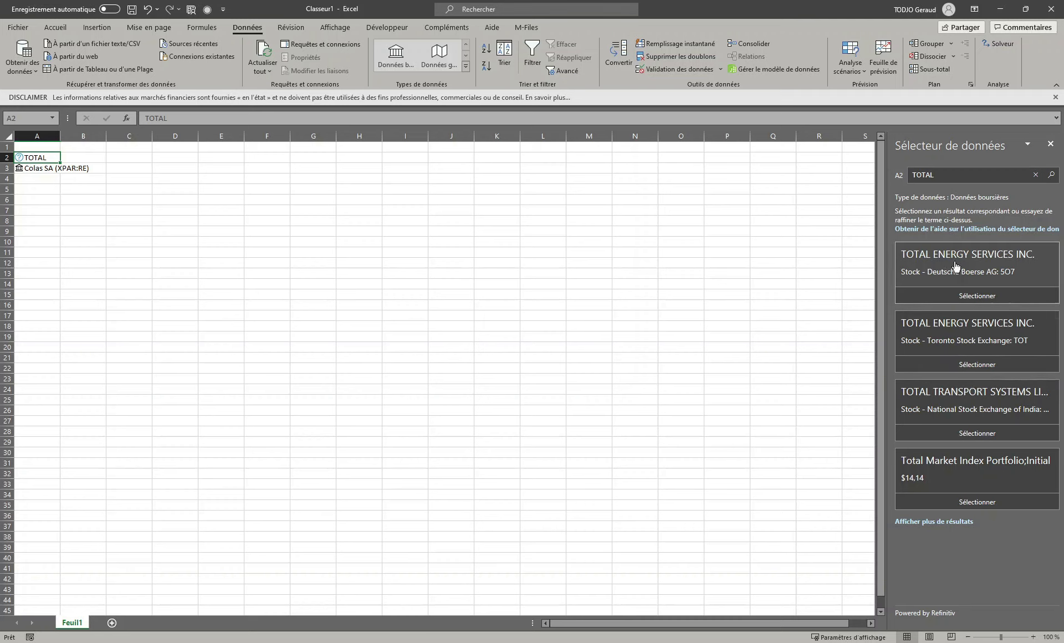
left_click(967, 299)
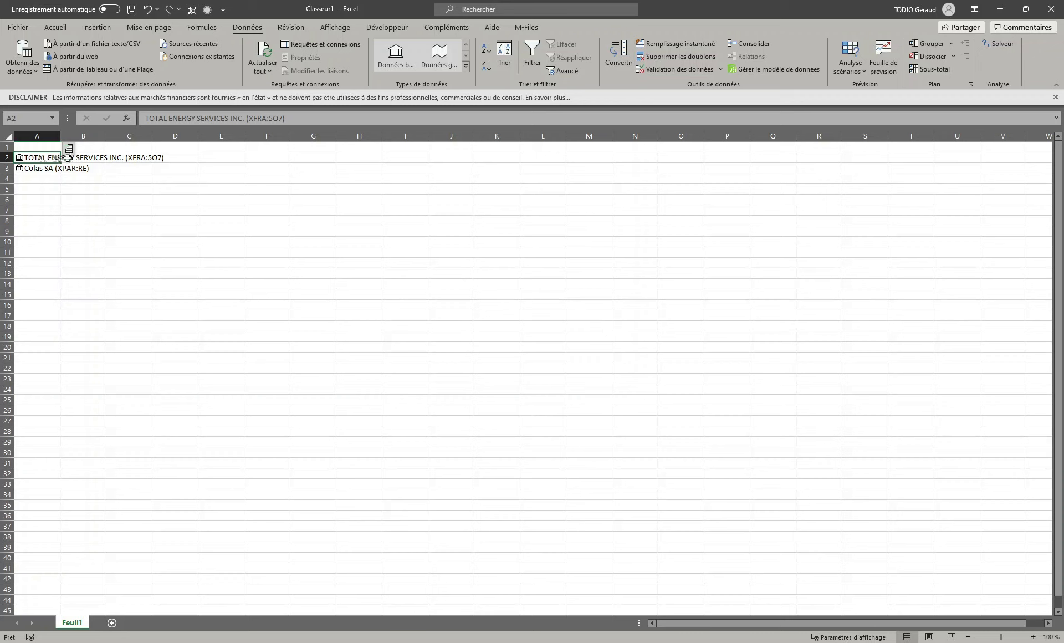
Step: Turn the two stock cells A2:A3 into a table, treating the range as having no header row
key("shift+Down")
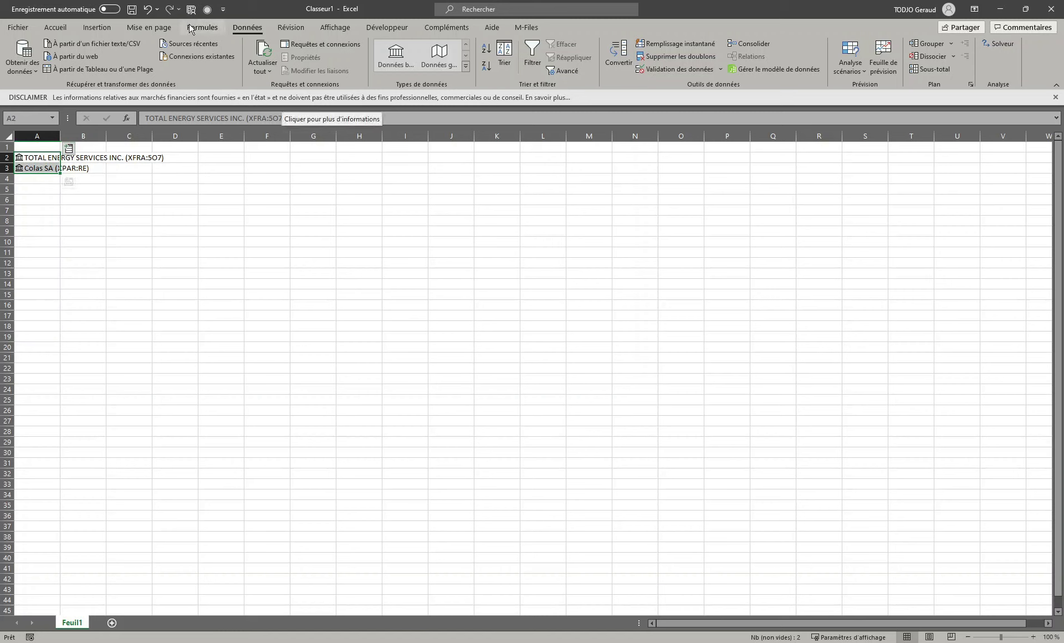
left_click(97, 27)
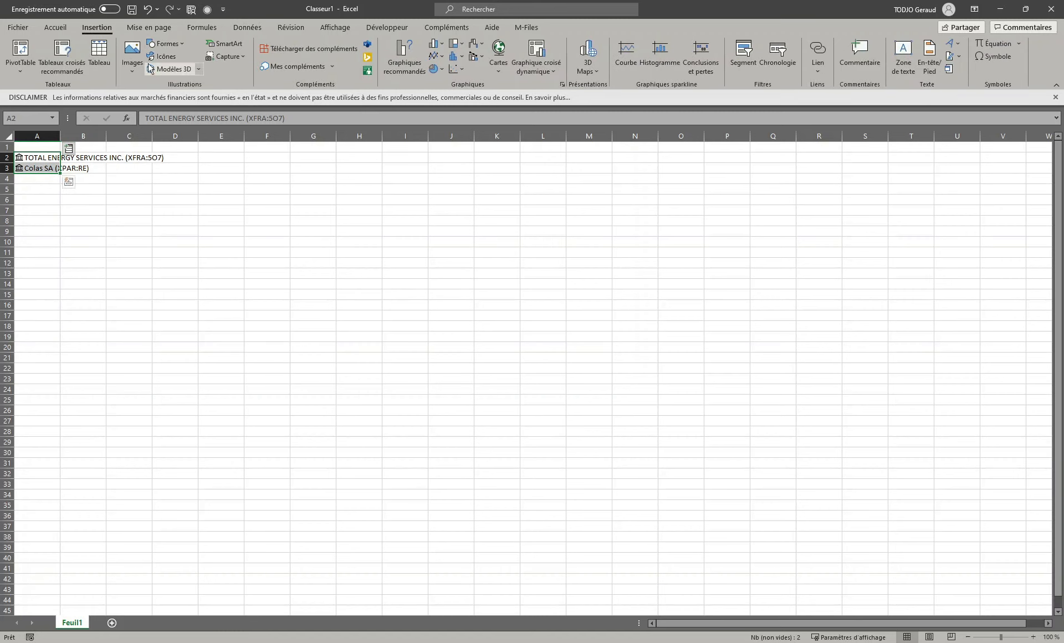
left_click(96, 52)
left_click(554, 269)
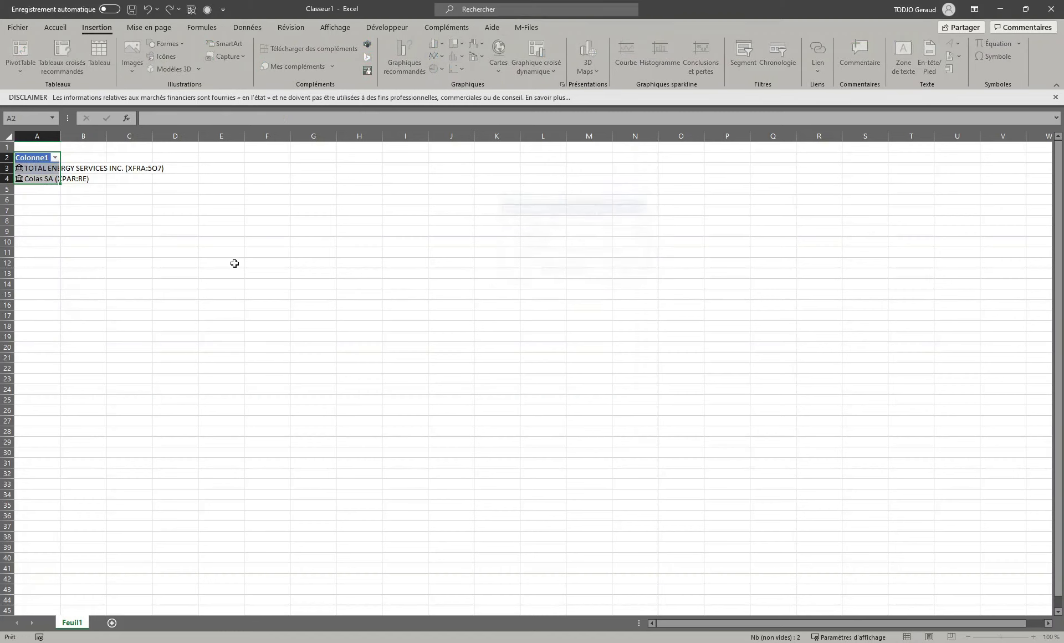
Step: Add L'Oreal as a new company in cell A5, directly below the table
left_click(39, 190)
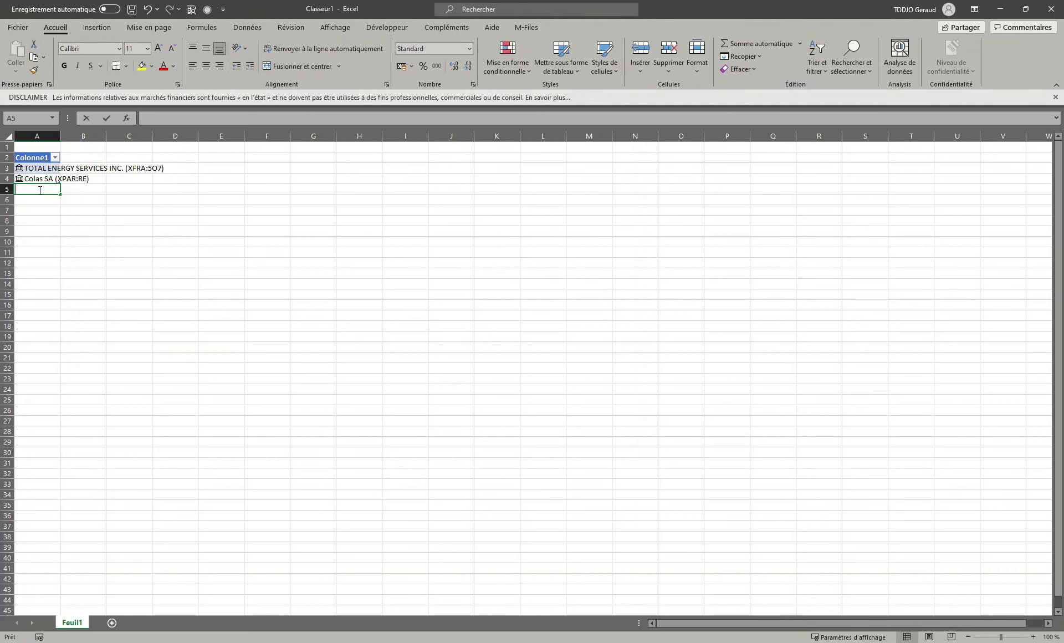
type("L'ORe")
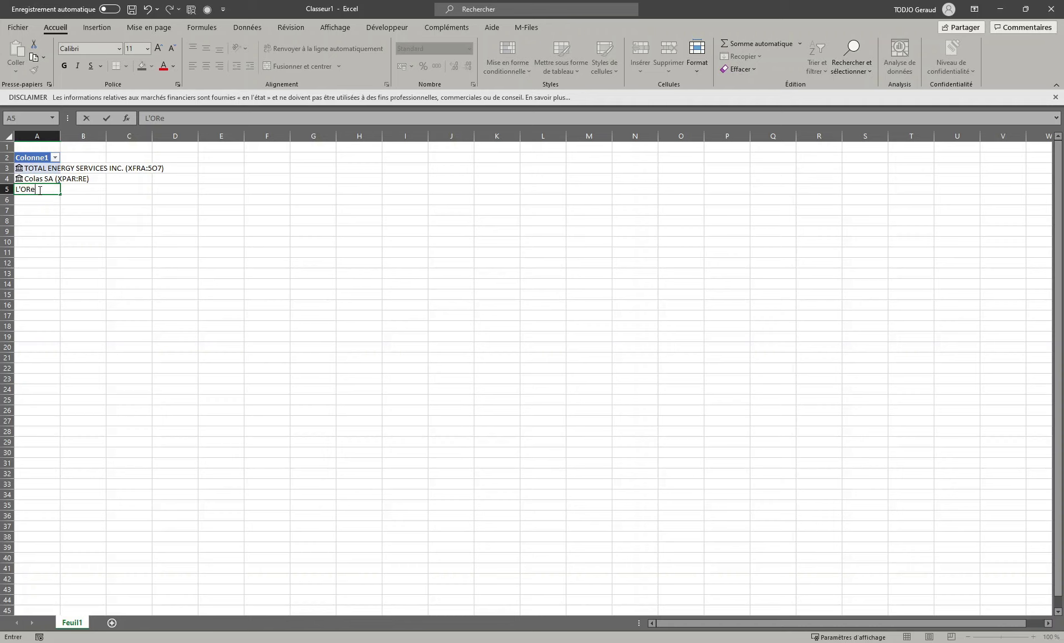
type("a")
key("Return")
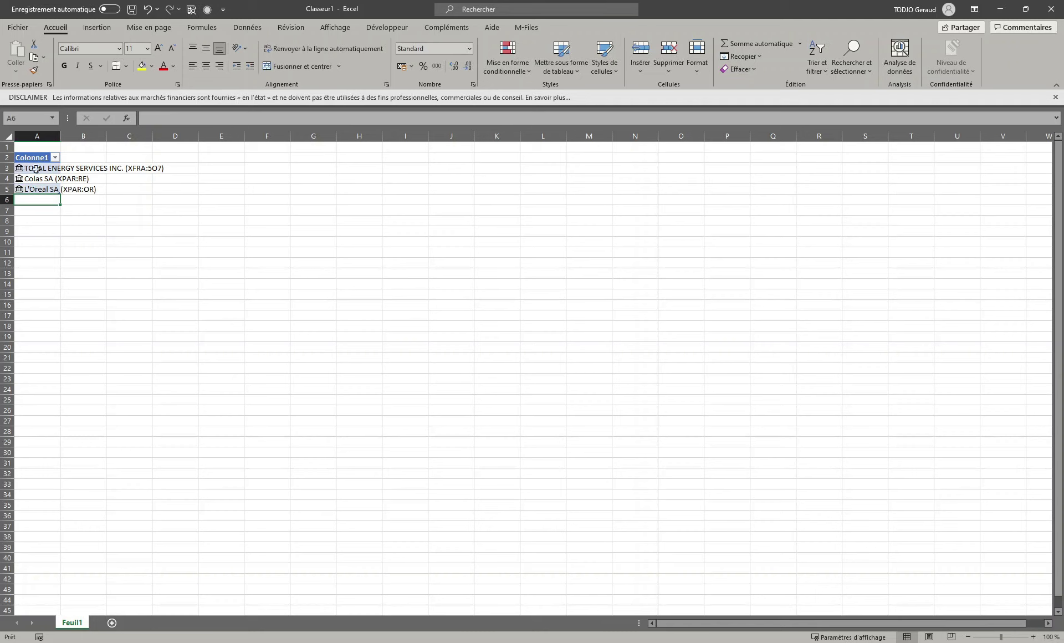
Step: Add the Price field of the listed stocks as a new table column
left_click_drag(36, 168, 36, 189)
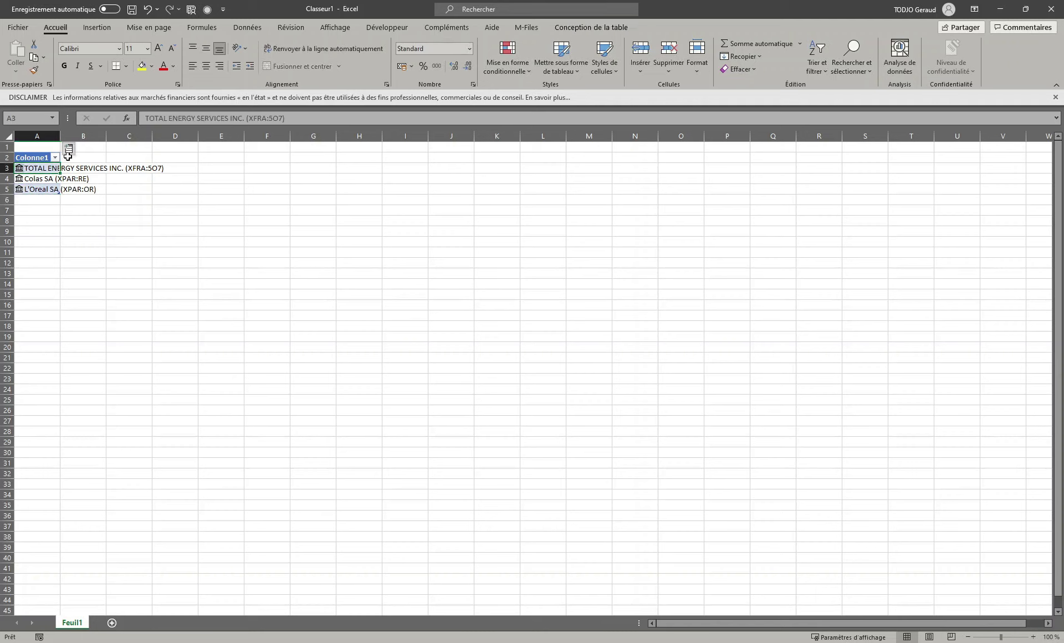
left_click(69, 149)
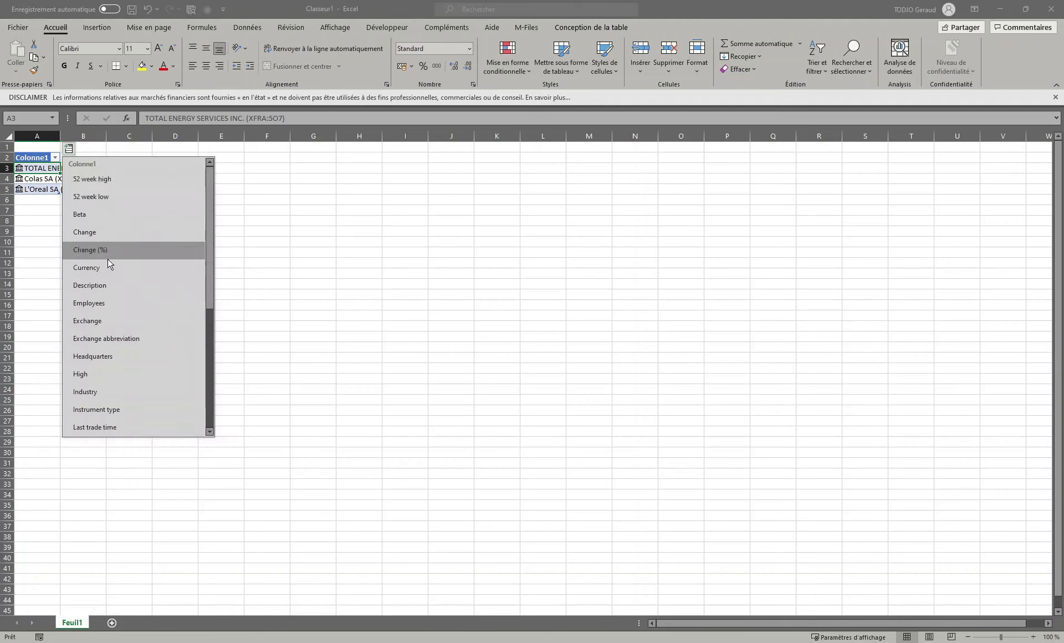
scroll(124, 374, "down", 3)
scroll(121, 369, "up", 3)
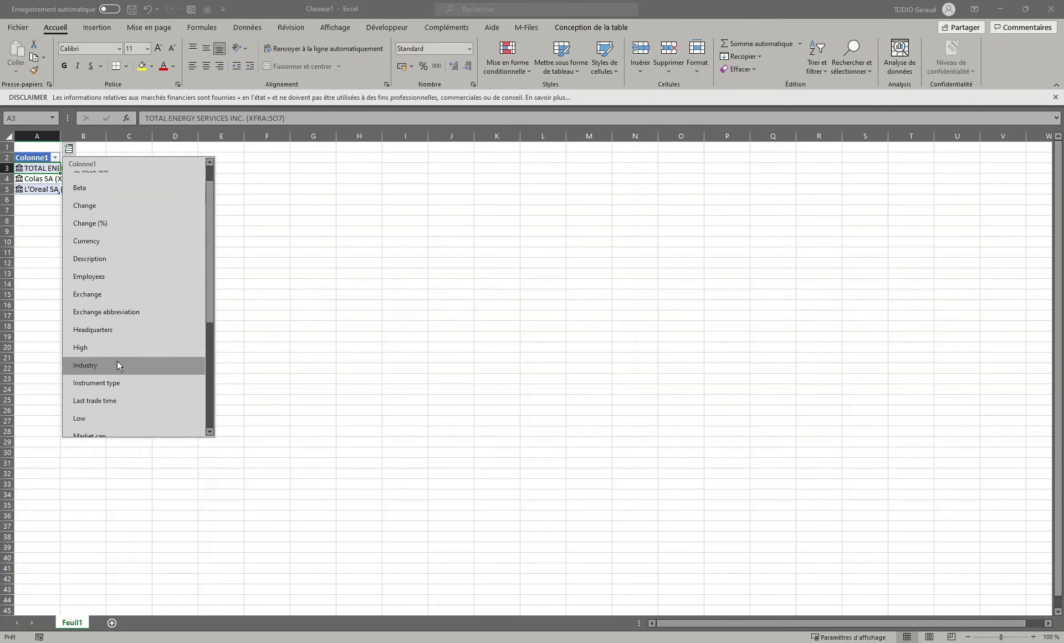
scroll(117, 360, "down", 3)
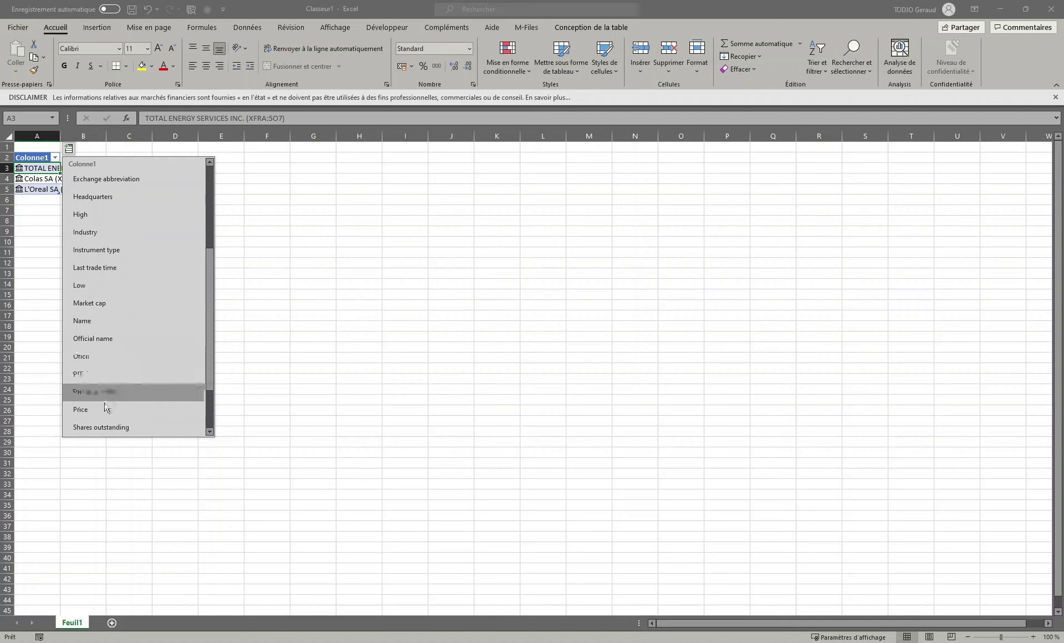
left_click(103, 409)
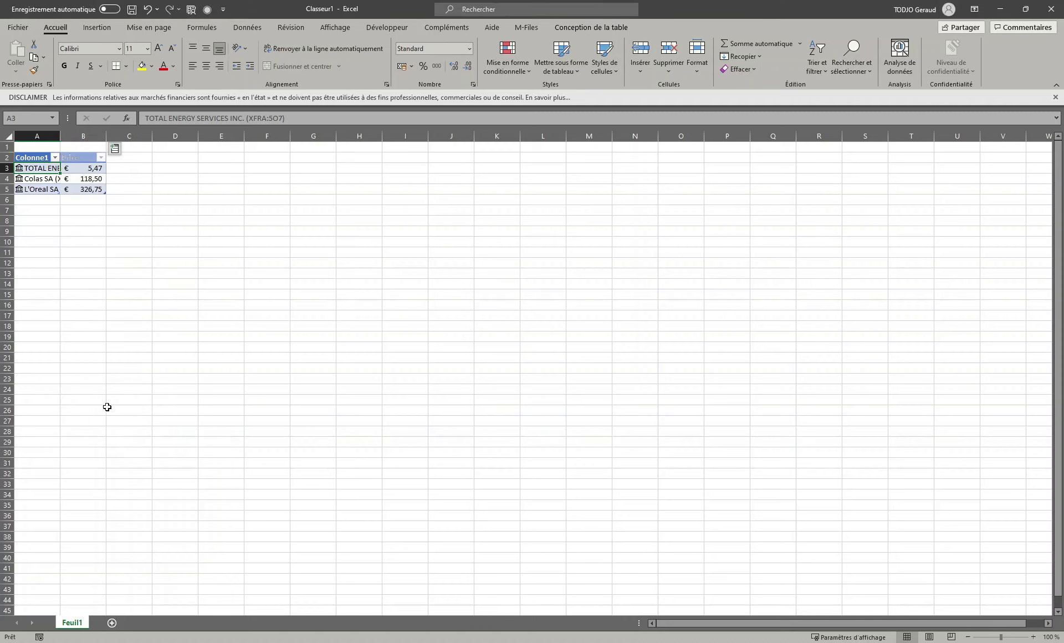
Step: Add the Low and 52 week high fields as further columns of the stock table
left_click(114, 148)
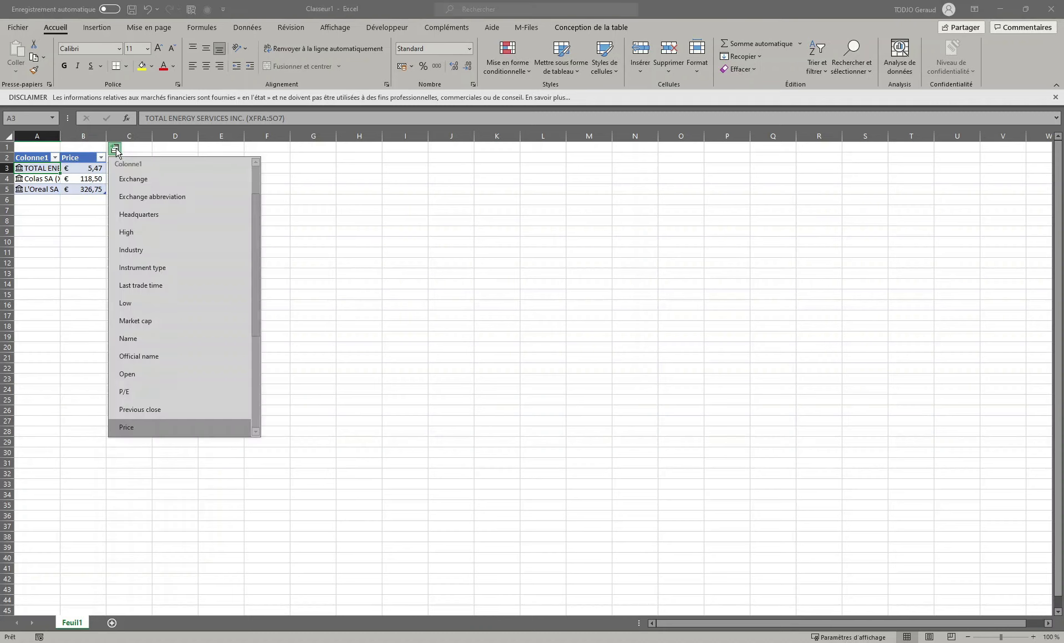
left_click(146, 303)
left_click(161, 149)
scroll(194, 314, "up", 1)
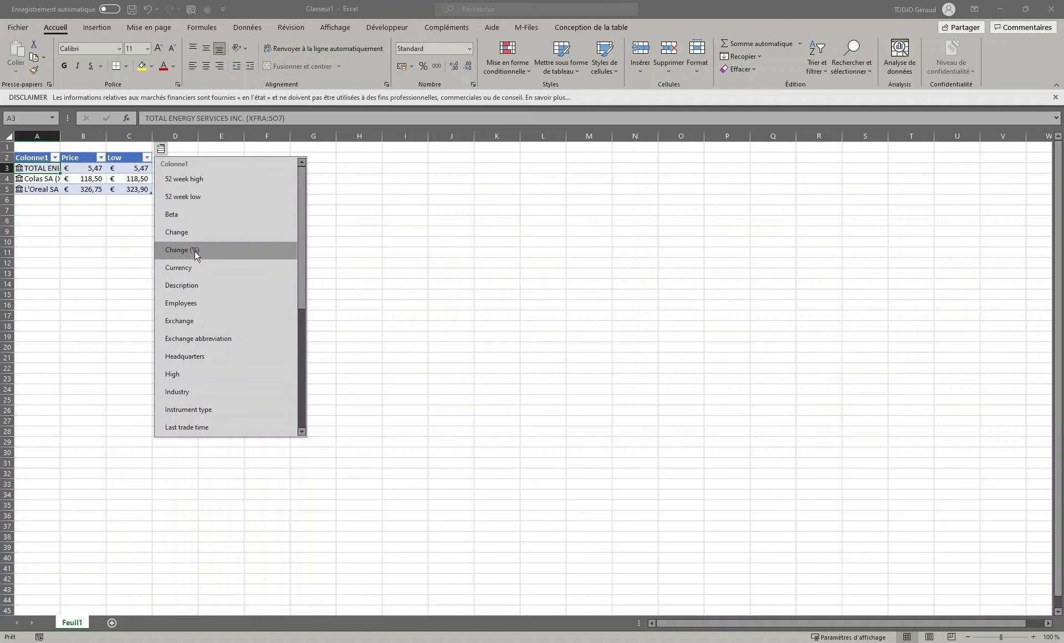
left_click(194, 179)
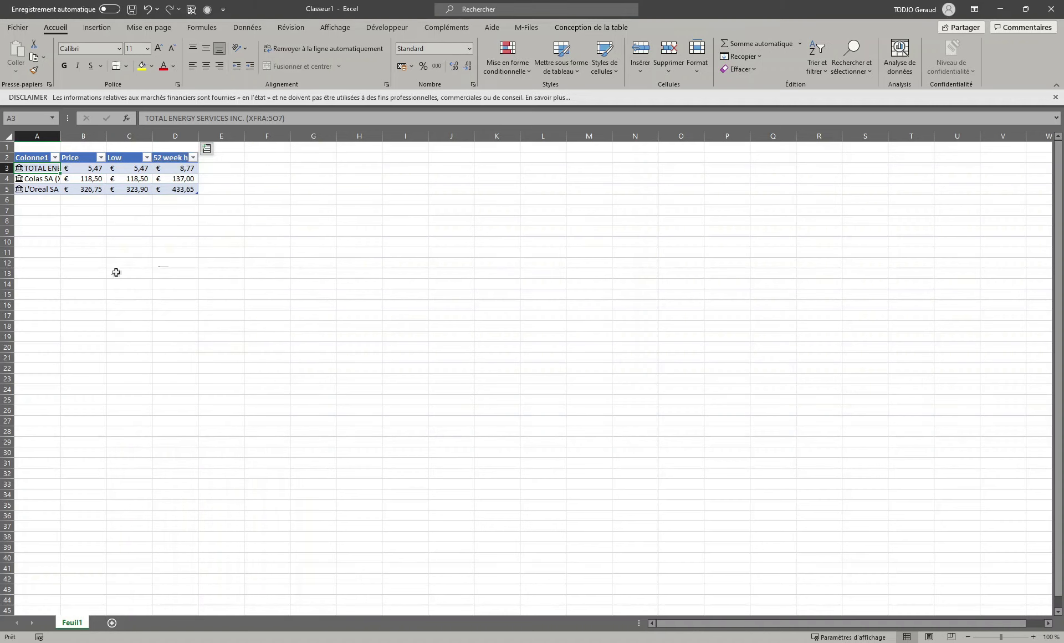
Step: Enter the country names France in cell A8 and Cameroun in cell A9
left_click(46, 220)
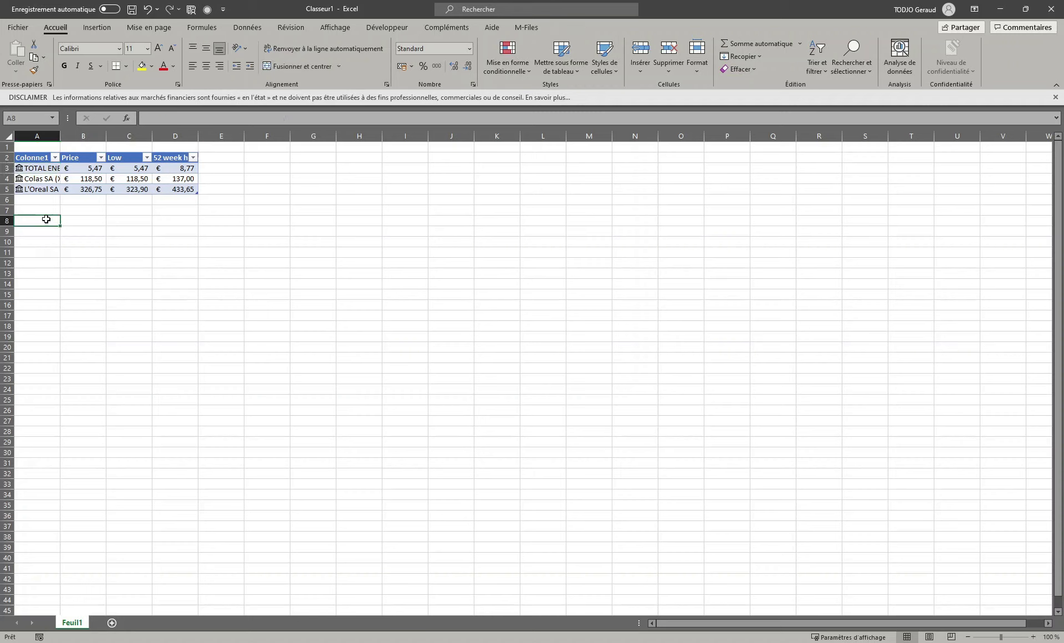
type("France")
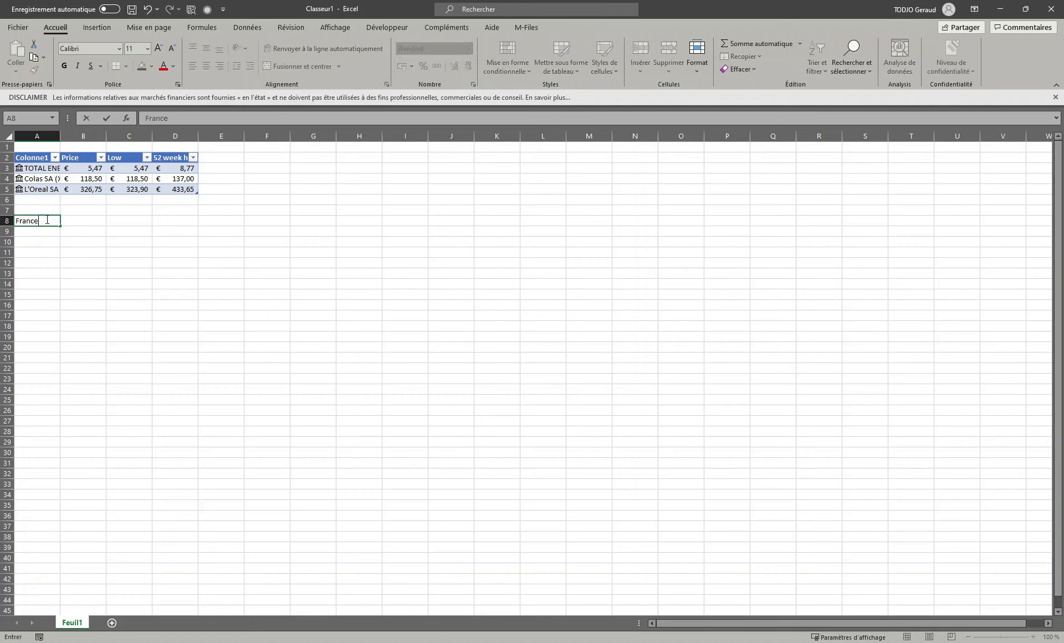
key("Return")
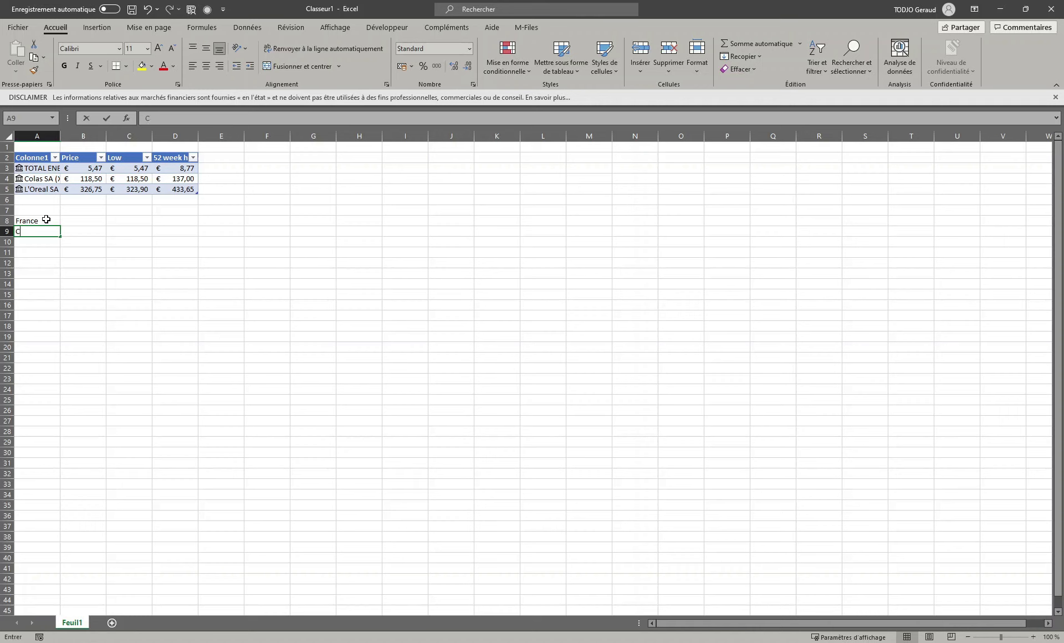
type("Cameroun")
key("Return")
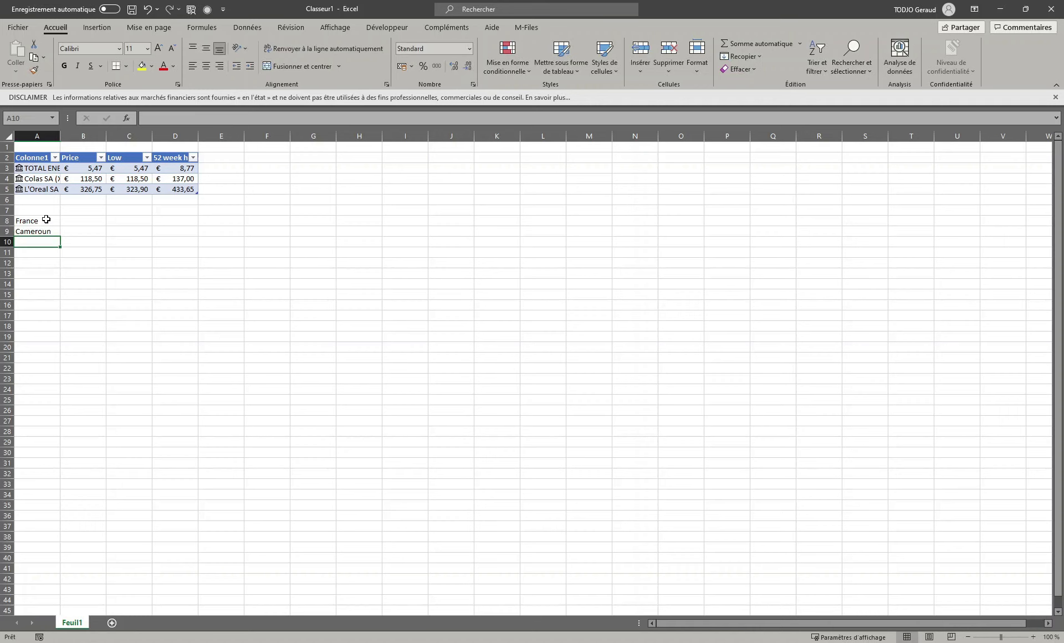
Step: Convert the two country names in A8:A9 to the geography data type
left_click_drag(31, 218, 33, 231)
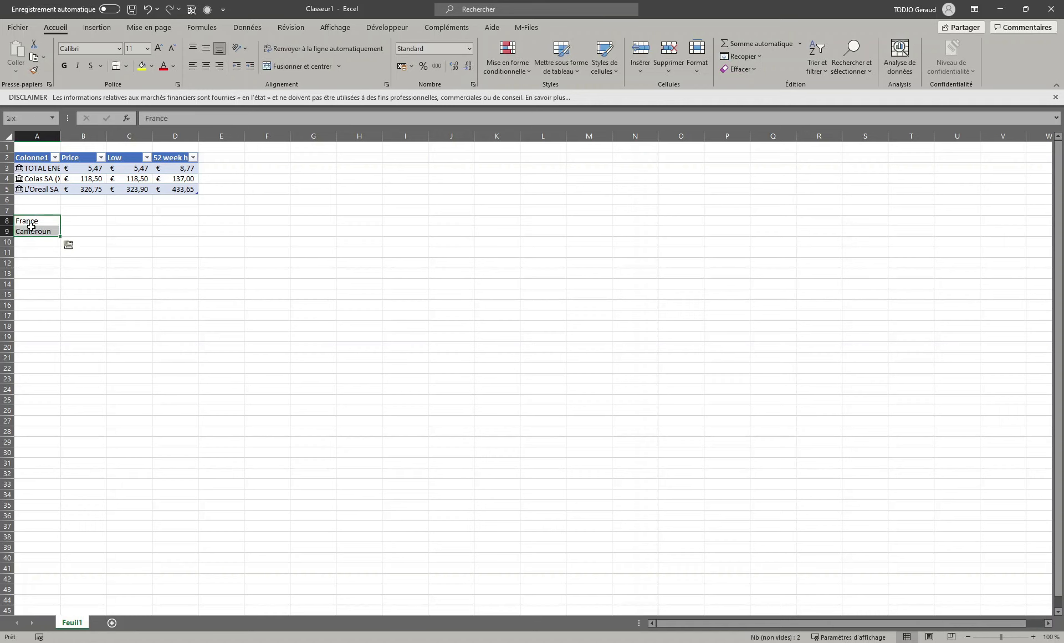
left_click(248, 27)
left_click(439, 55)
Step: Extract the Area field for both countries into column B
left_click(68, 208)
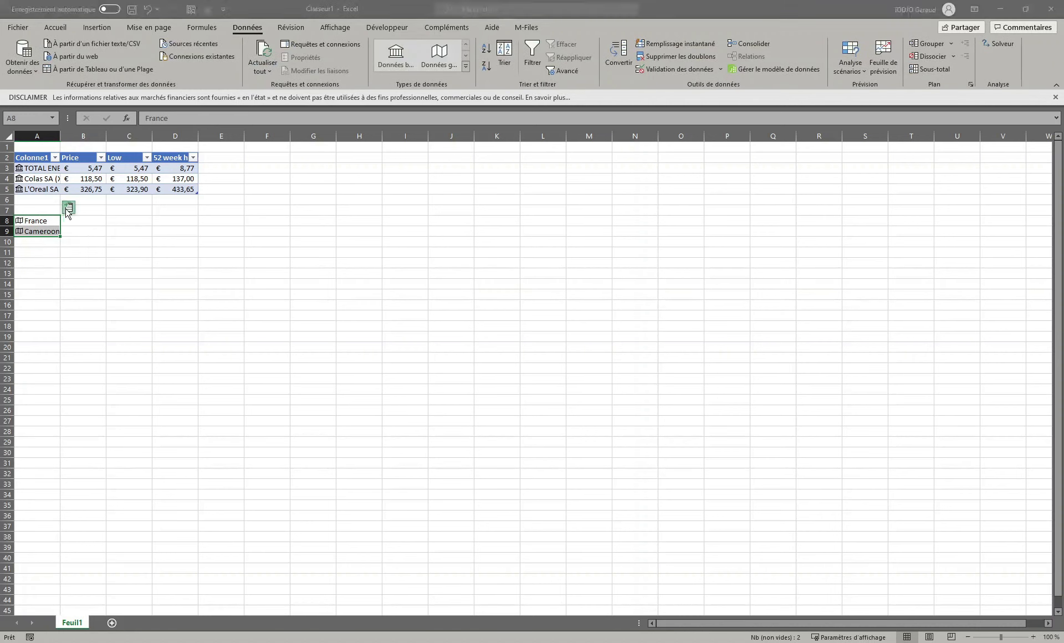
left_click(43, 225)
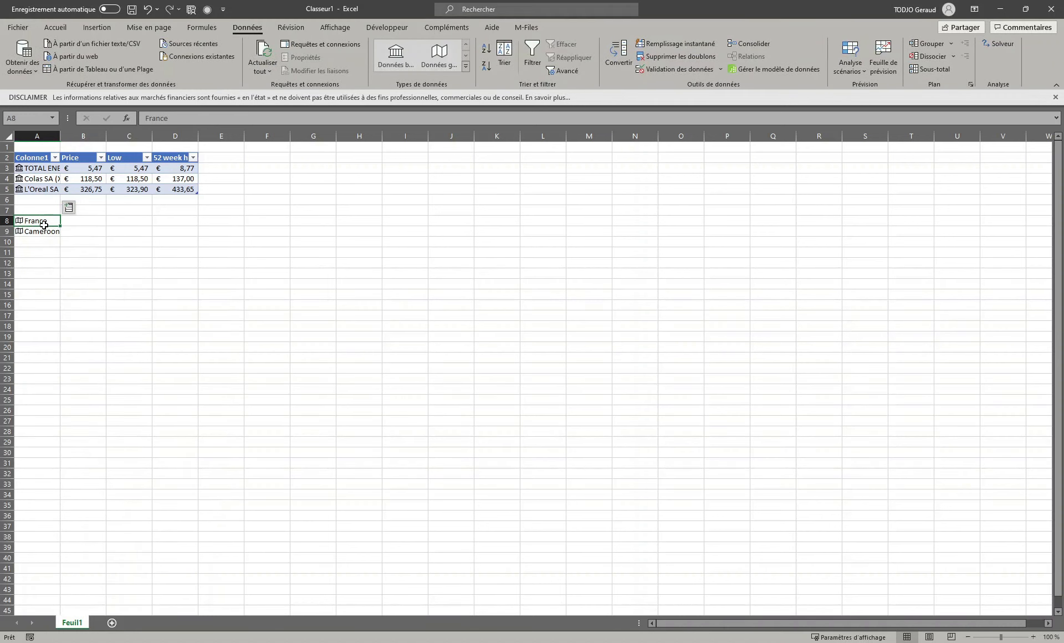
left_click_drag(43, 225, 43, 233)
left_click(68, 208)
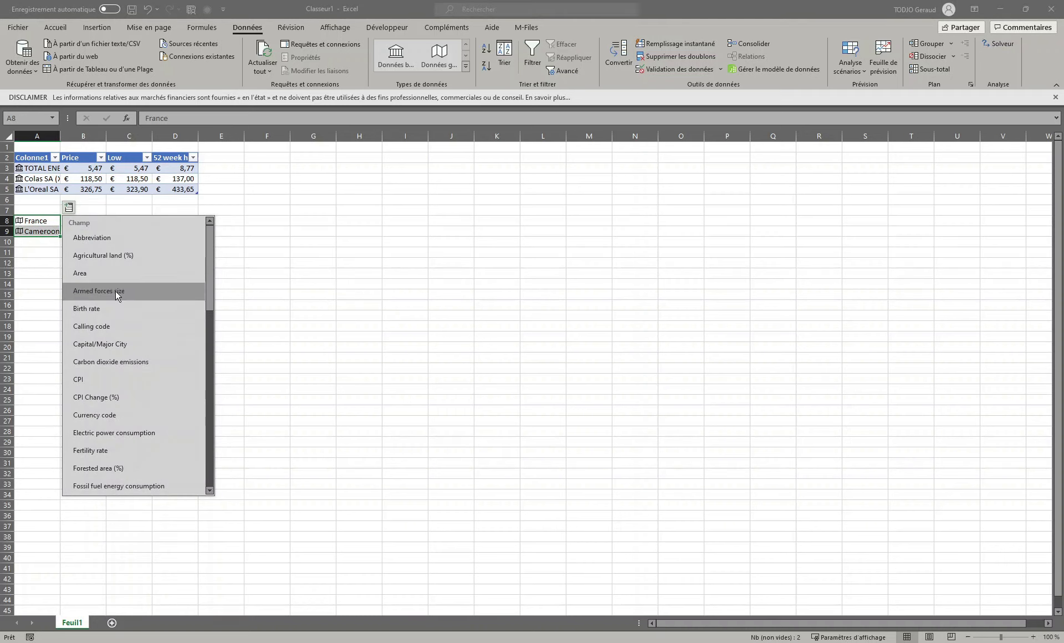
left_click(106, 272)
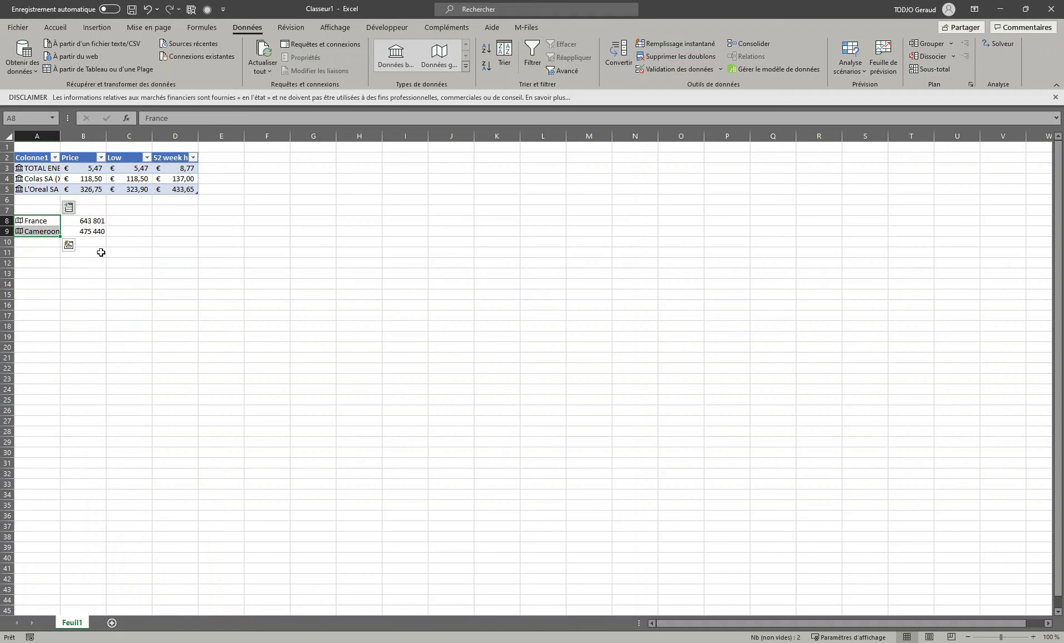
Step: Extract the Leader(s) field for both countries into column C
left_click(69, 208)
scroll(110, 375, "down", 2)
scroll(110, 375, "down", 4)
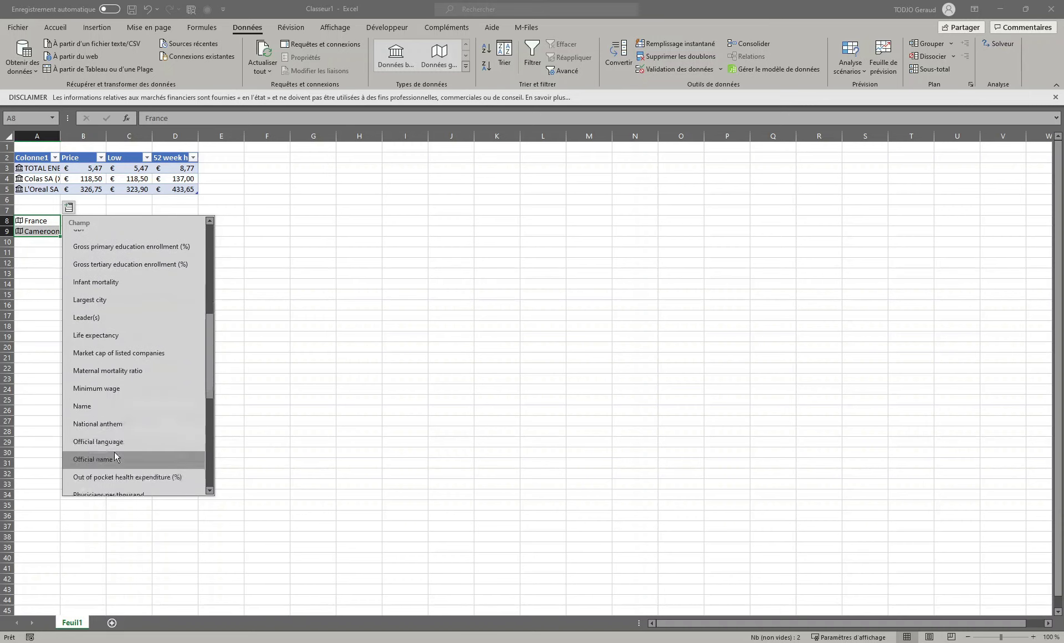
left_click(99, 317)
left_click(191, 327)
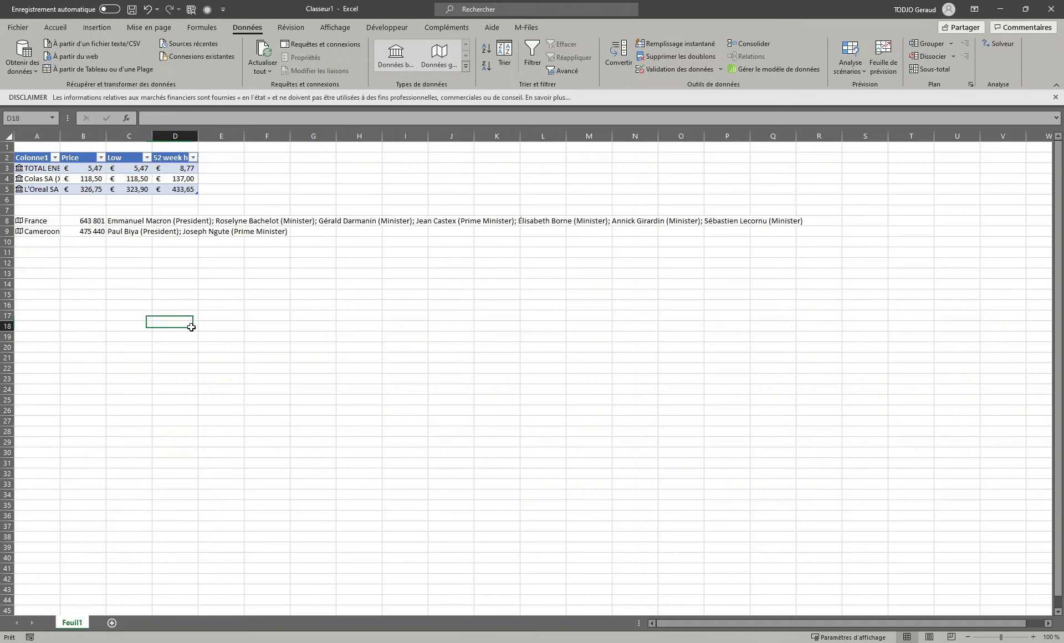
Step: Convert the country data in A8:C9 into a table with a generated header row
left_click_drag(45, 221, 111, 234)
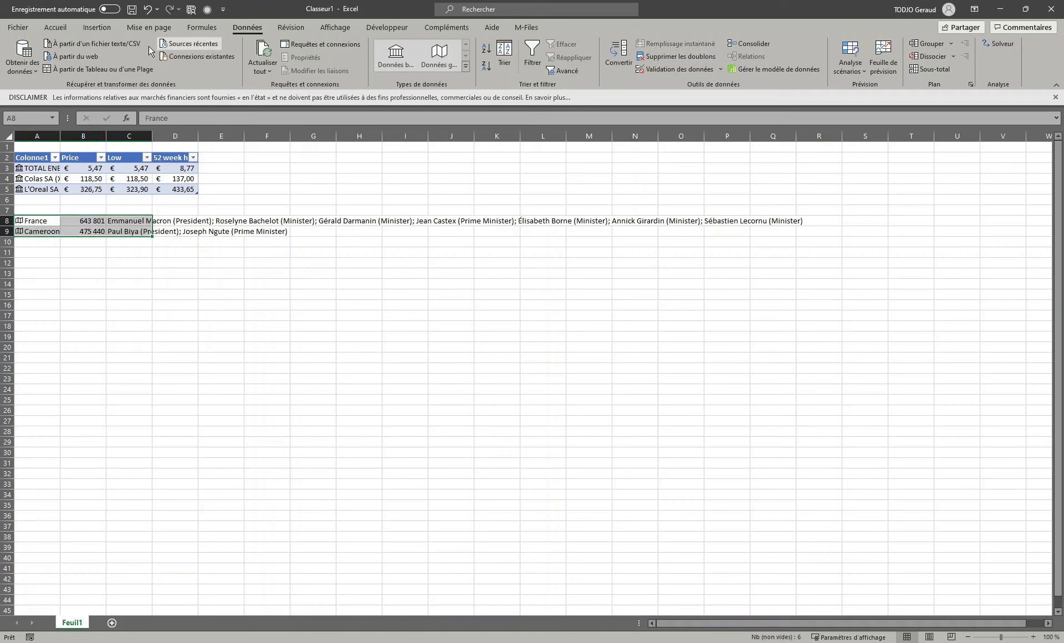
left_click(94, 27)
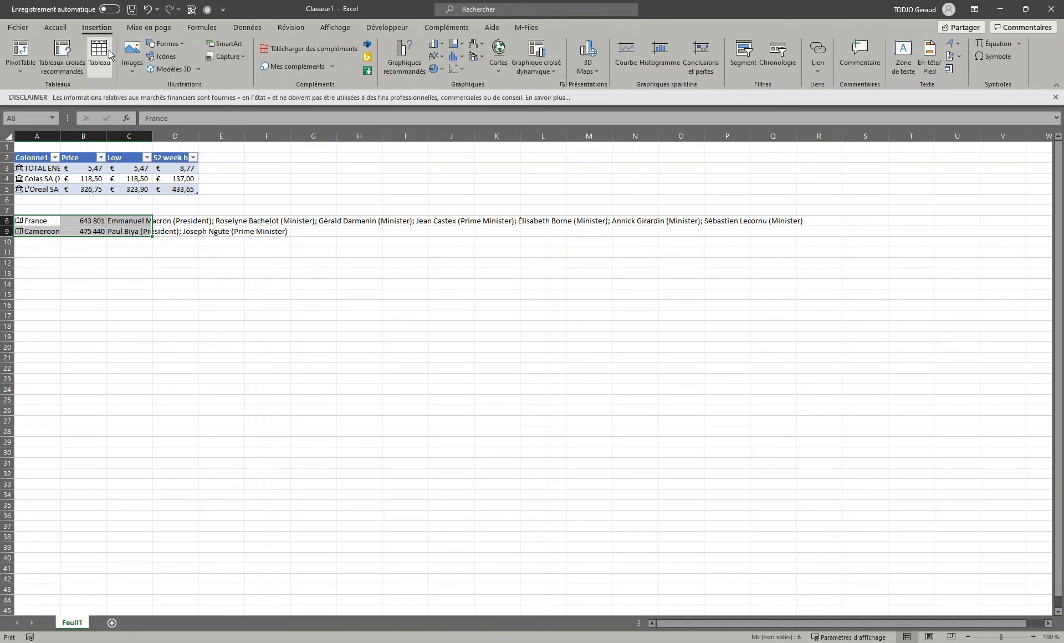
left_click(100, 53)
left_click(565, 269)
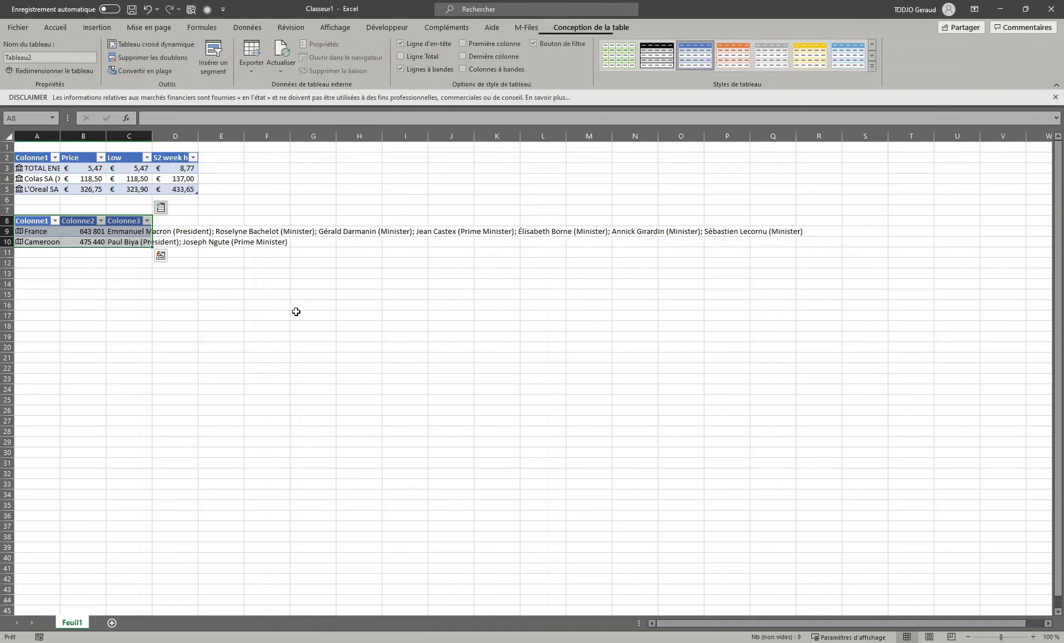
Step: Add Allemagne in cell A11 and Paris in cell A12 as new rows of the geography table
left_click(40, 252)
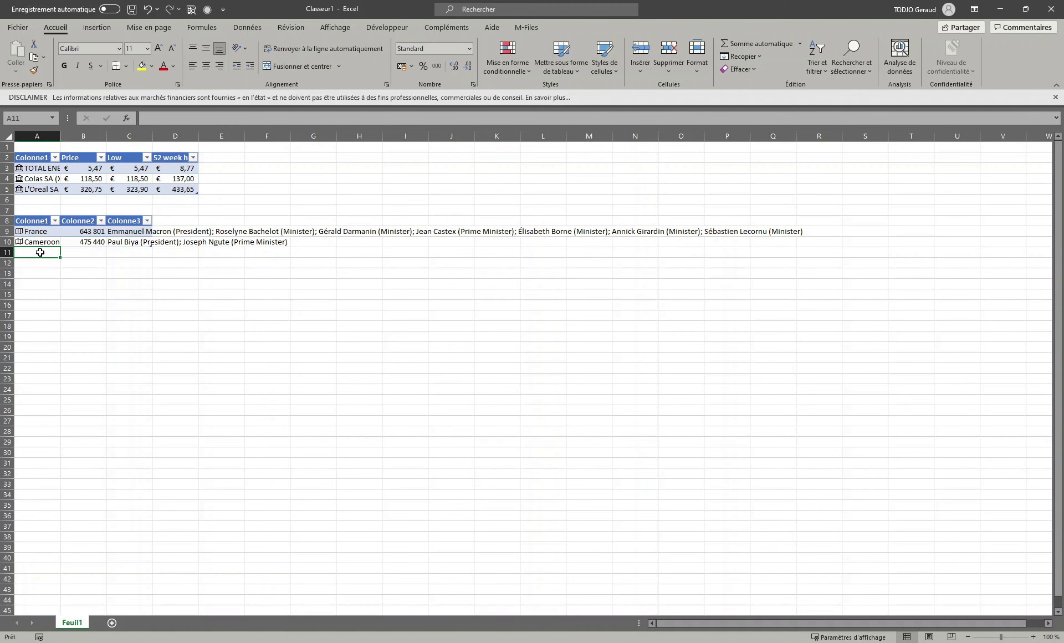
type("Allemagne")
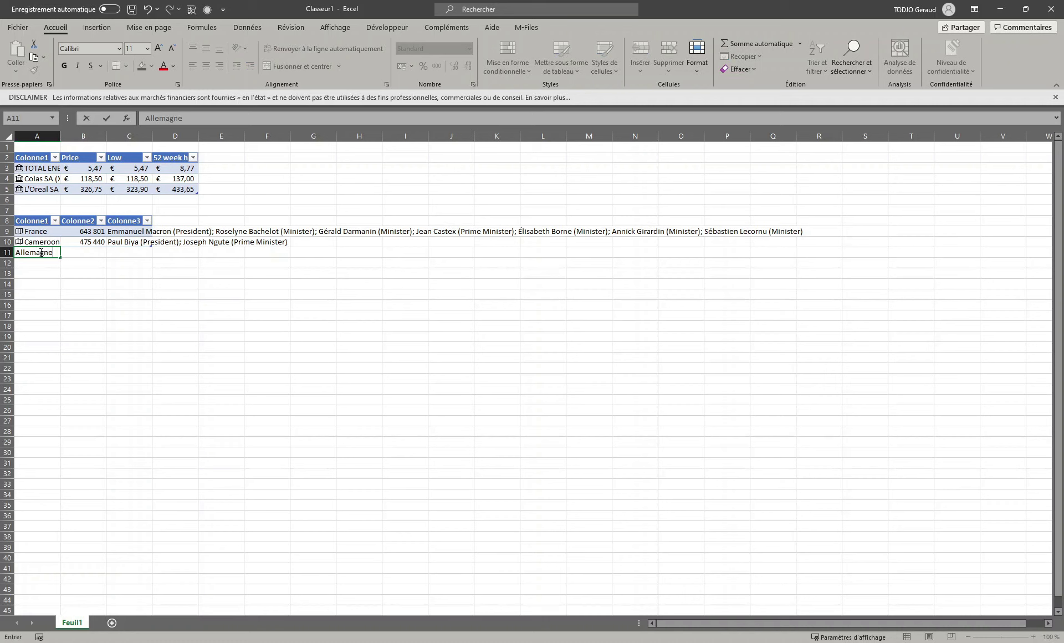
key("Return")
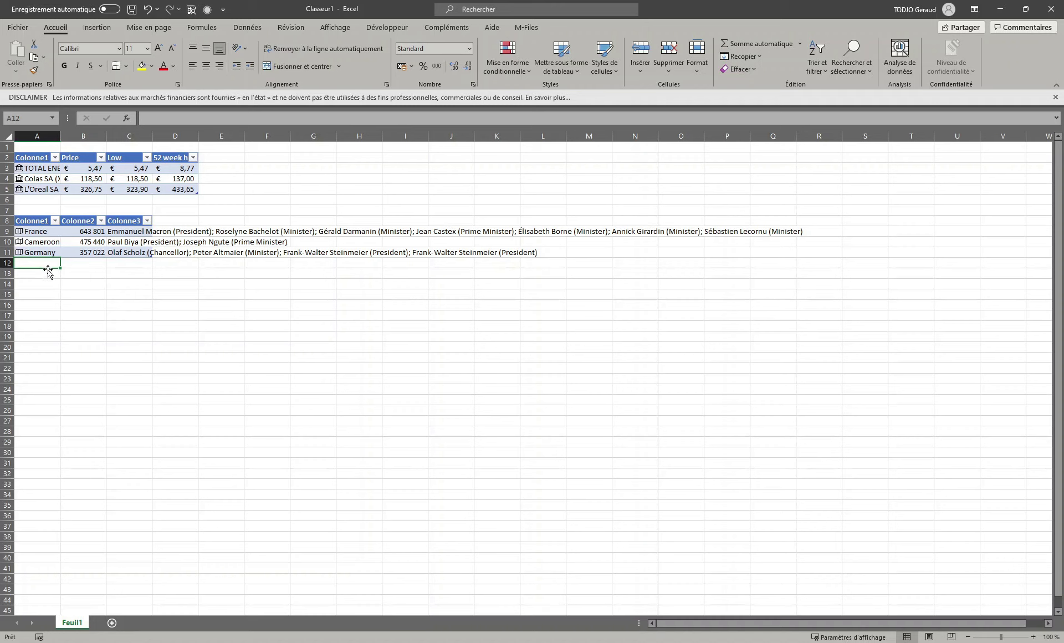
type("Paris")
key("Return")
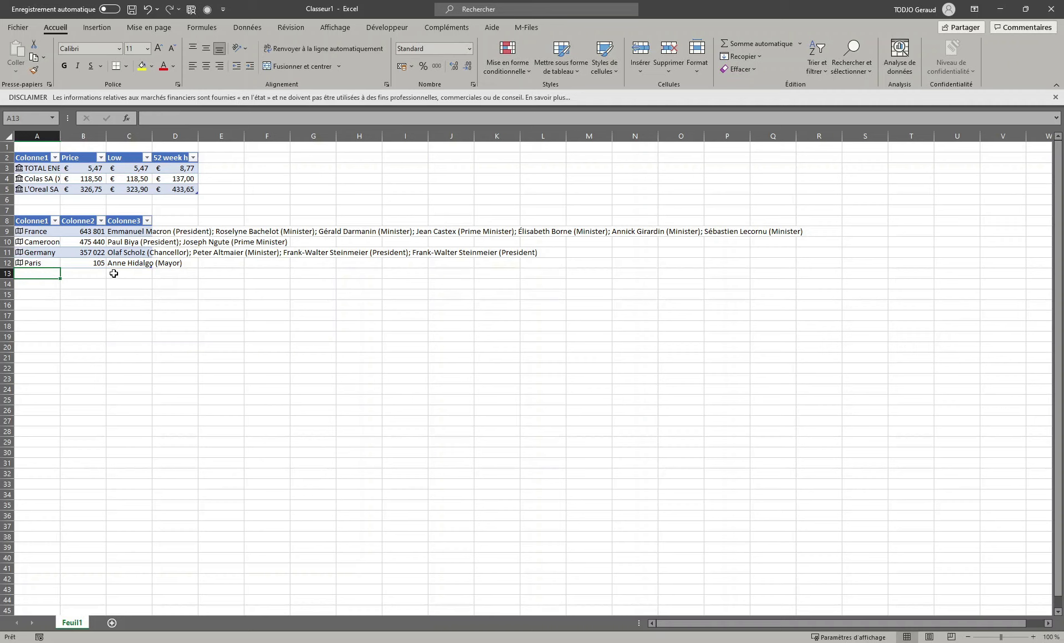
Step: Add Cac 40 in cell A6 below the stock table and look up its match in the data selector
left_click(40, 198)
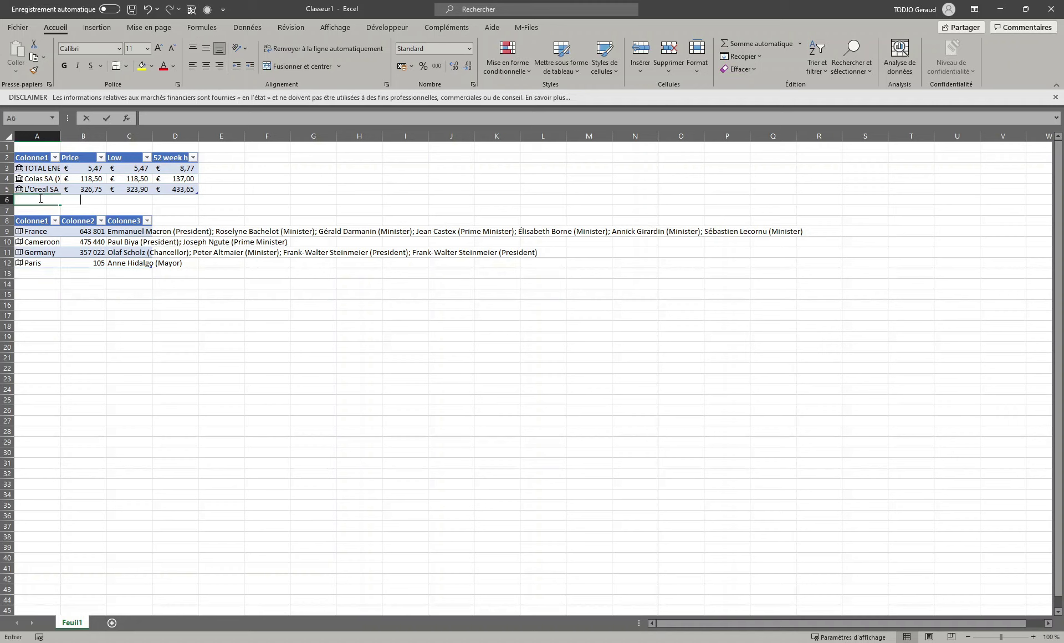
type("Cac 40")
key("Return")
left_click(29, 199)
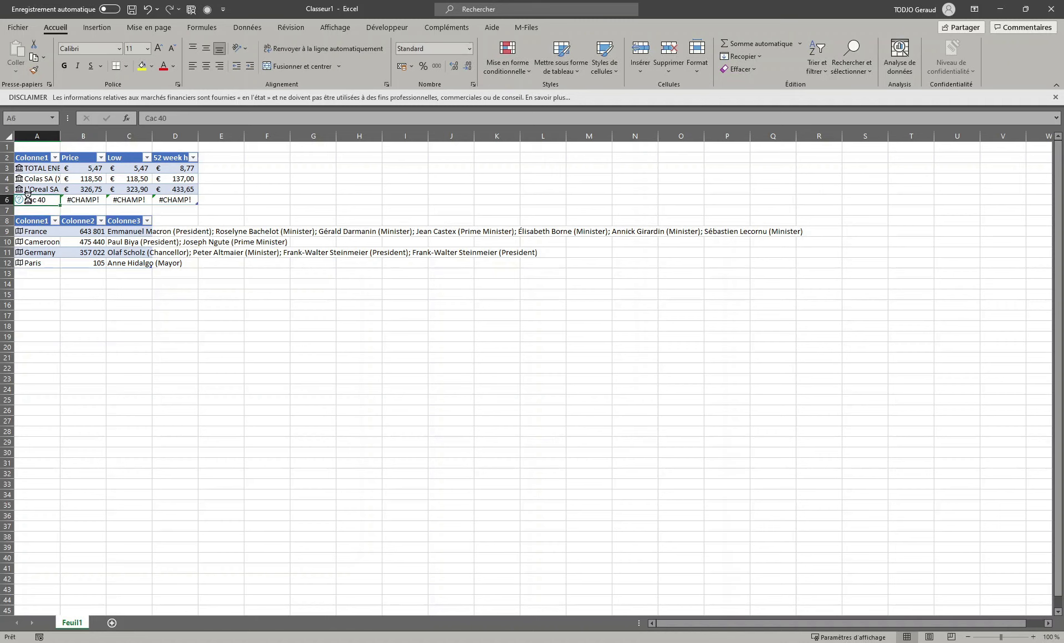
left_click(18, 200)
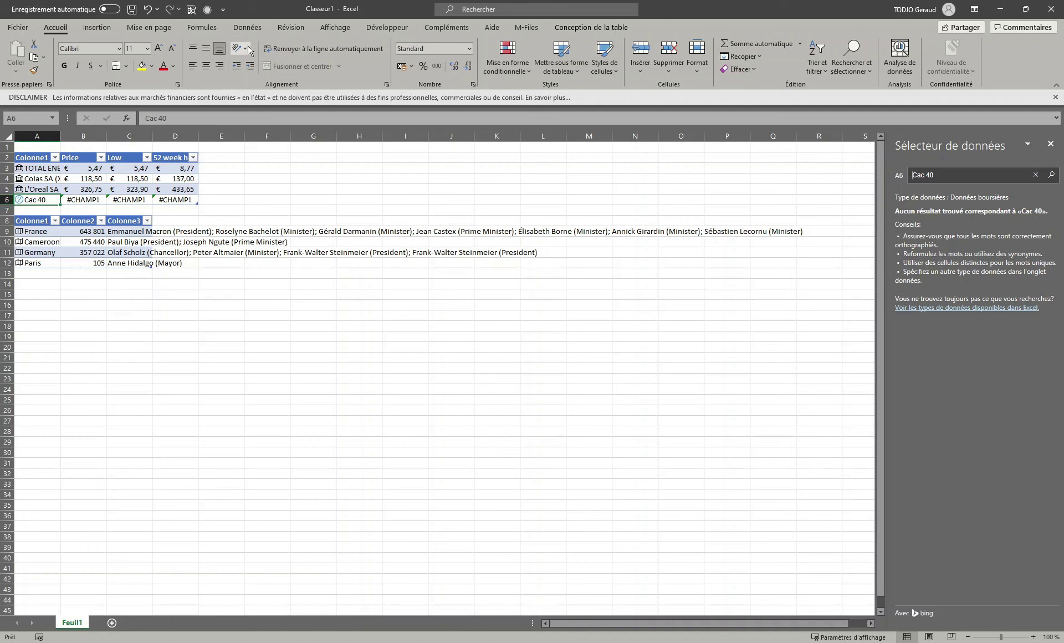
Step: Start a data import from the web, switch to the browser and copy the address of Boursorama's stock market Indices page
left_click(254, 30)
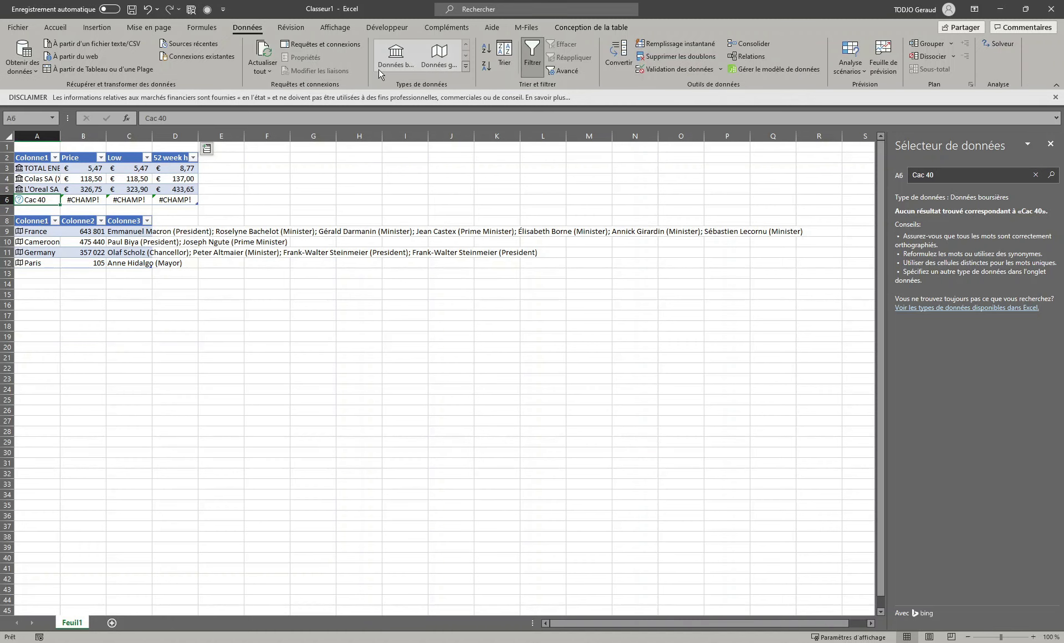
left_click(79, 61)
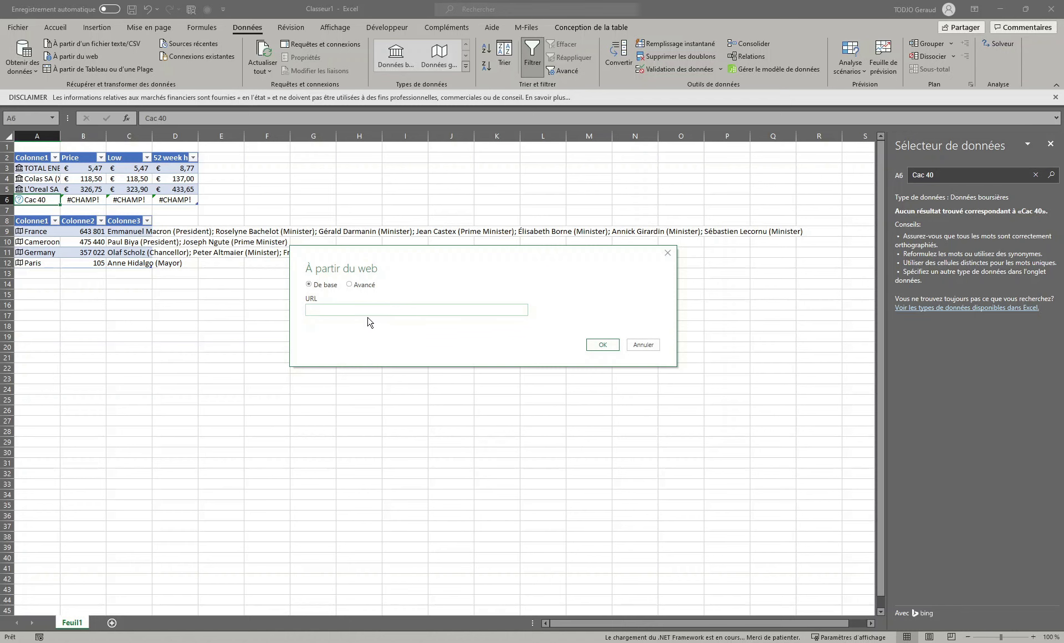
left_click_drag(0, 106, 515, 2)
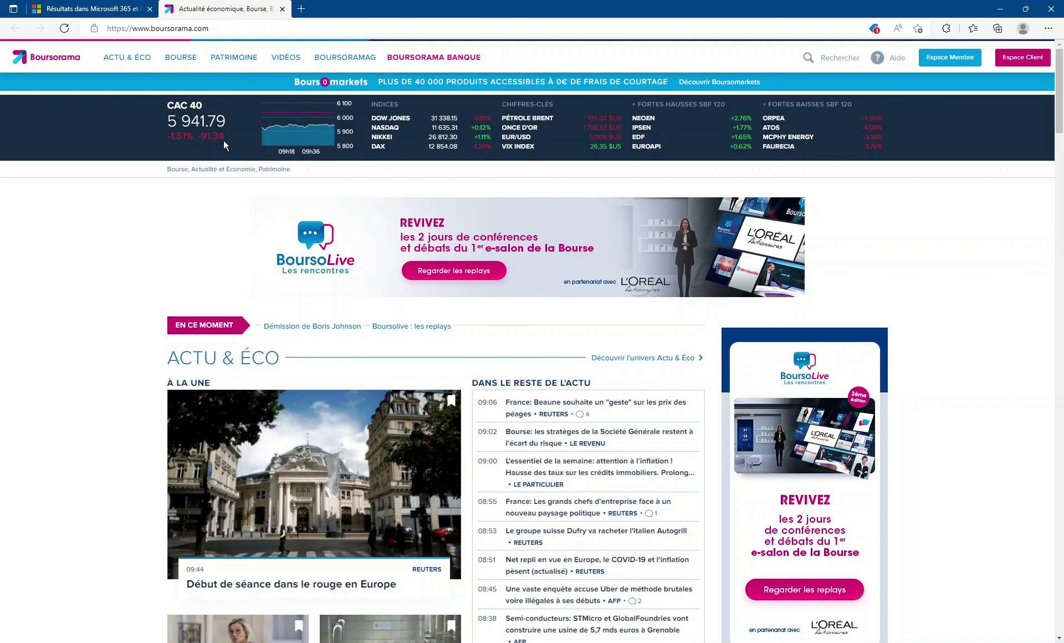
left_click(188, 64)
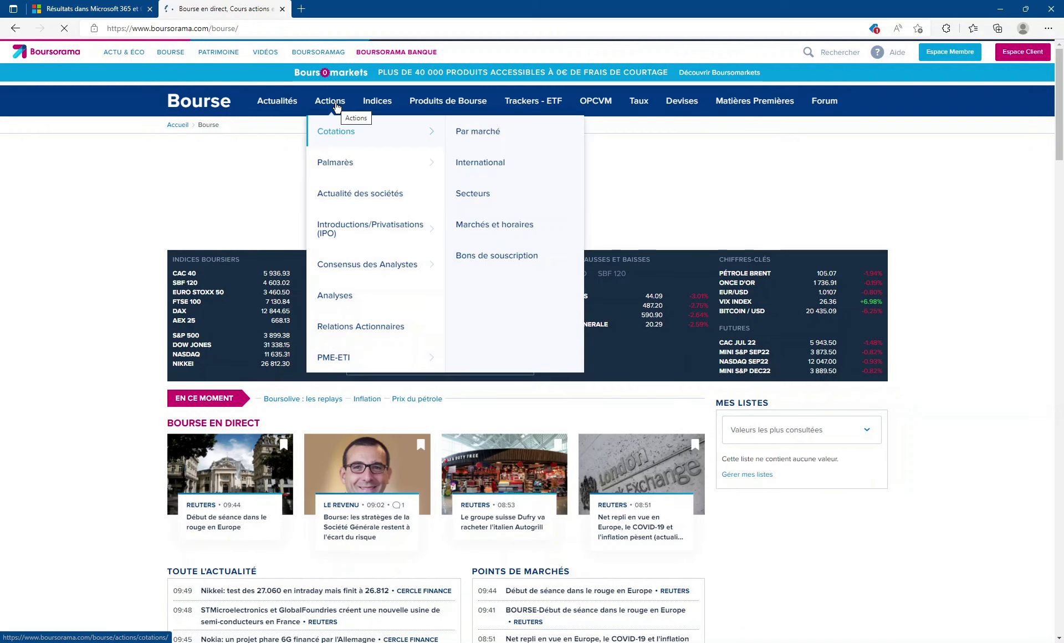
mouse_move(382, 109)
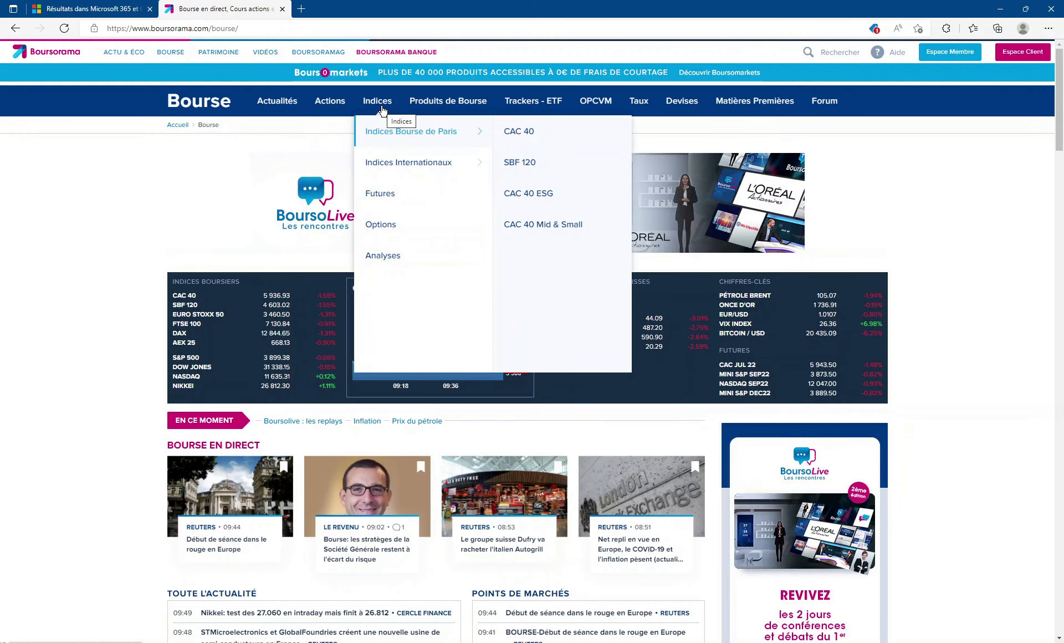
left_click(382, 105)
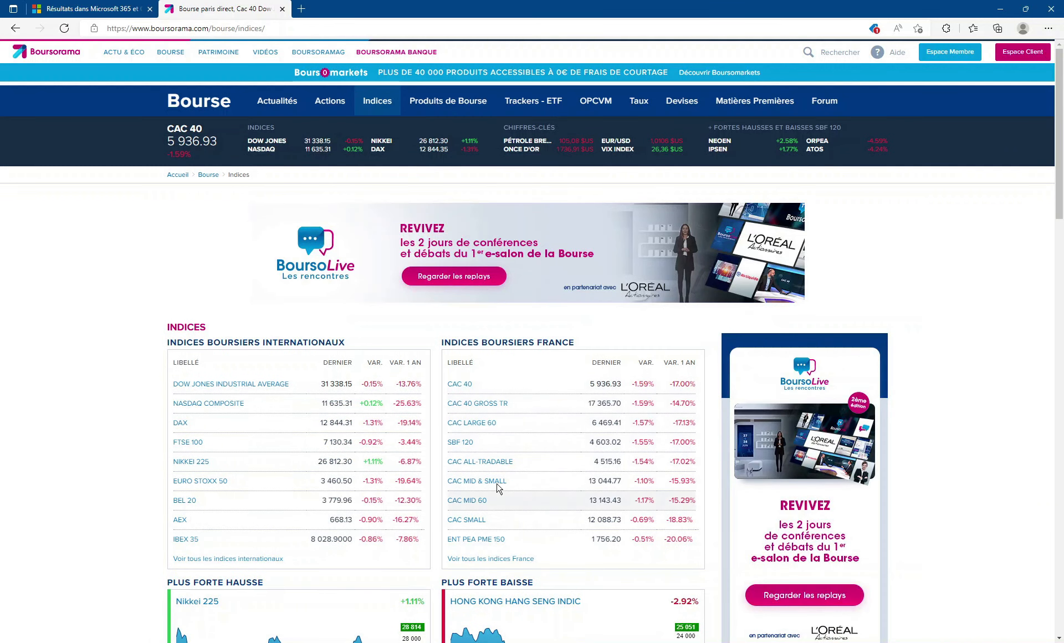
left_click(296, 31)
key("ctrl+c")
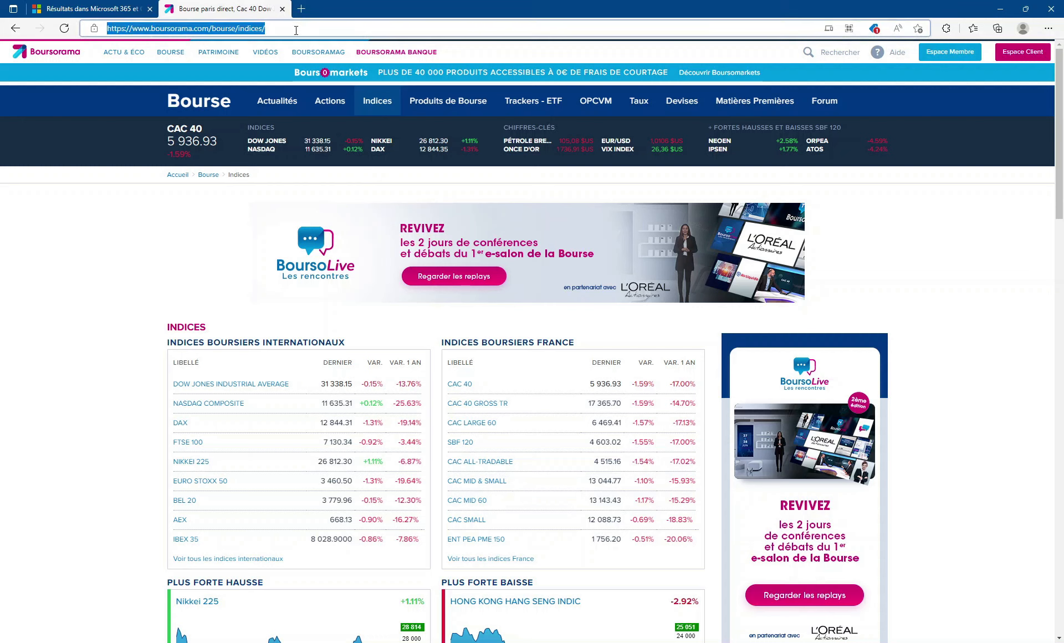
left_click(1000, 9)
key("ctrl+v")
left_click(602, 346)
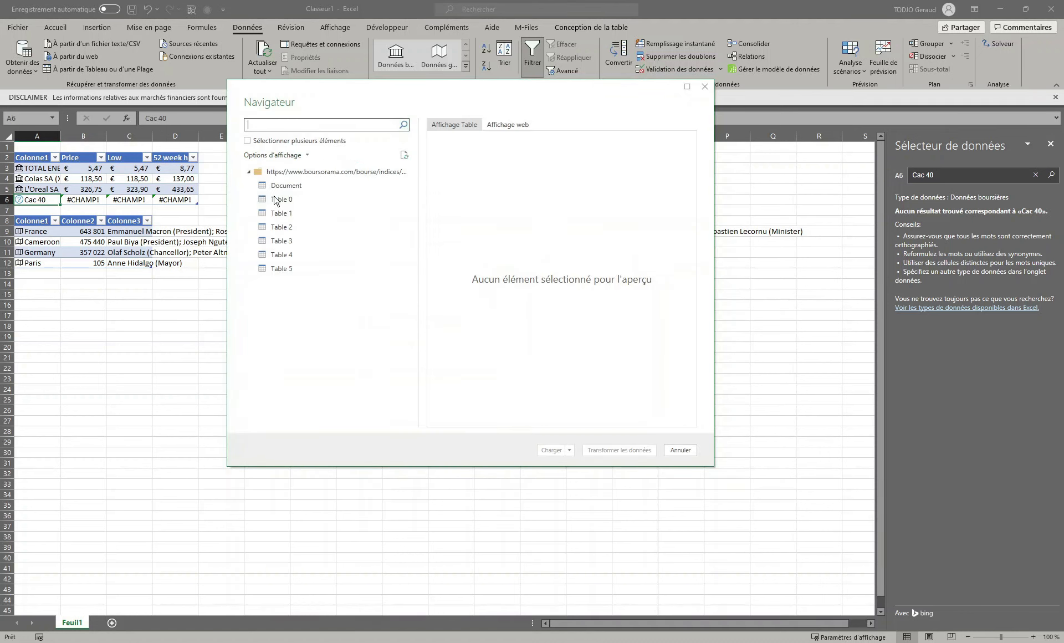
Step: Preview Table 0 and Table 1, select both through multiple selection and open them in Power Query for transformation
left_click(284, 199)
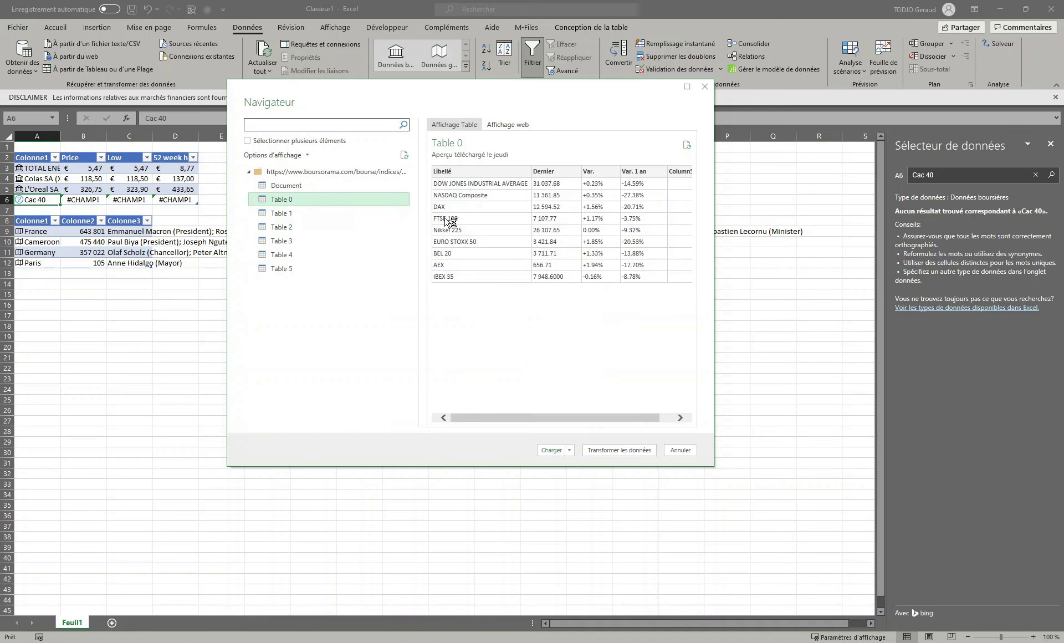
left_click(283, 214)
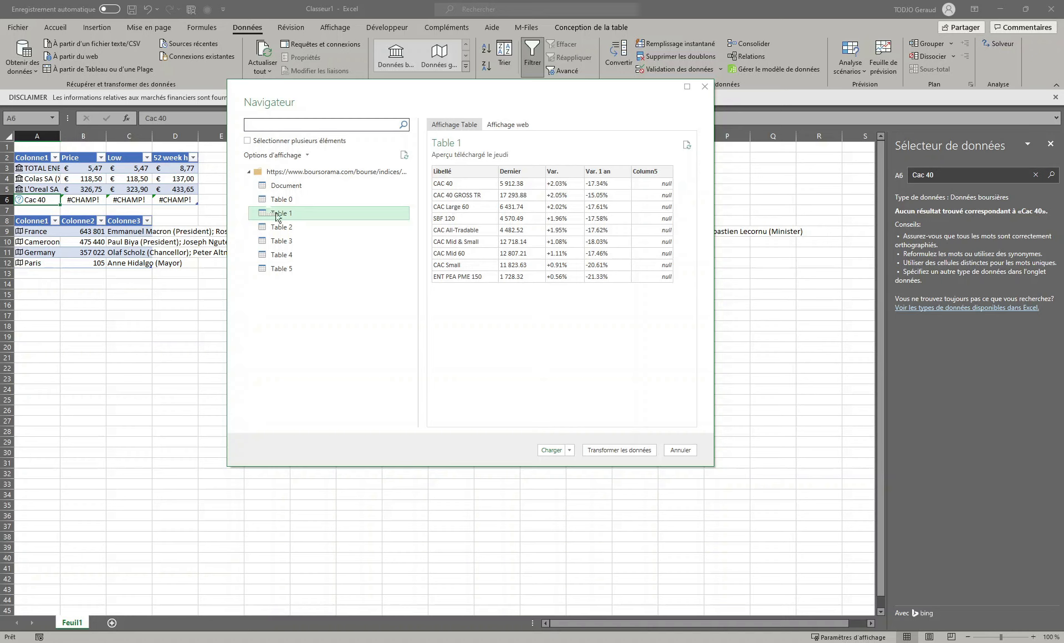
left_click(248, 141)
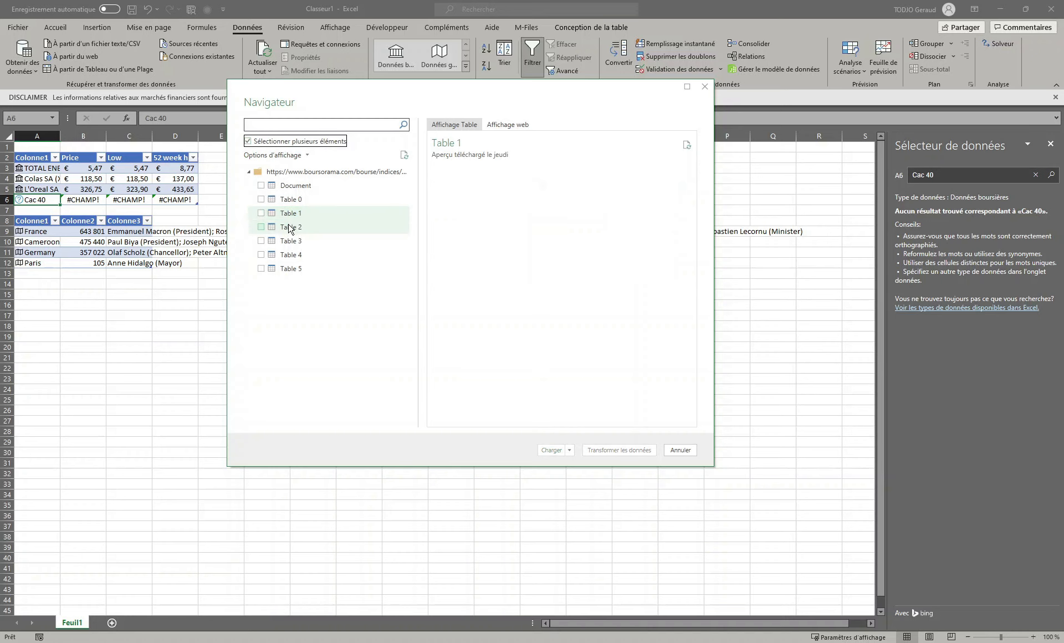
left_click(262, 215)
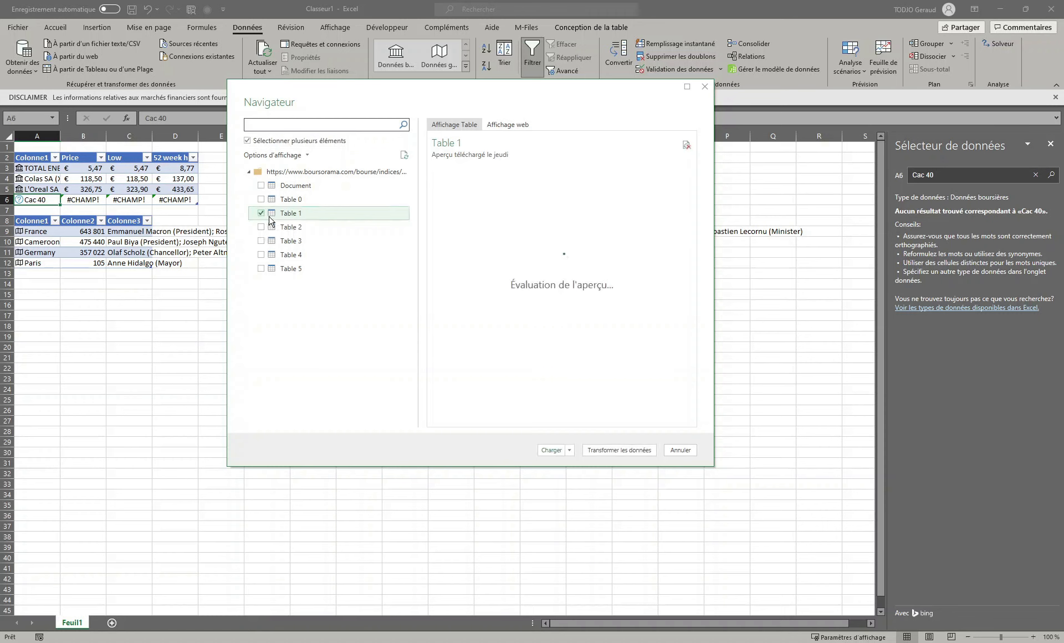
left_click(261, 199)
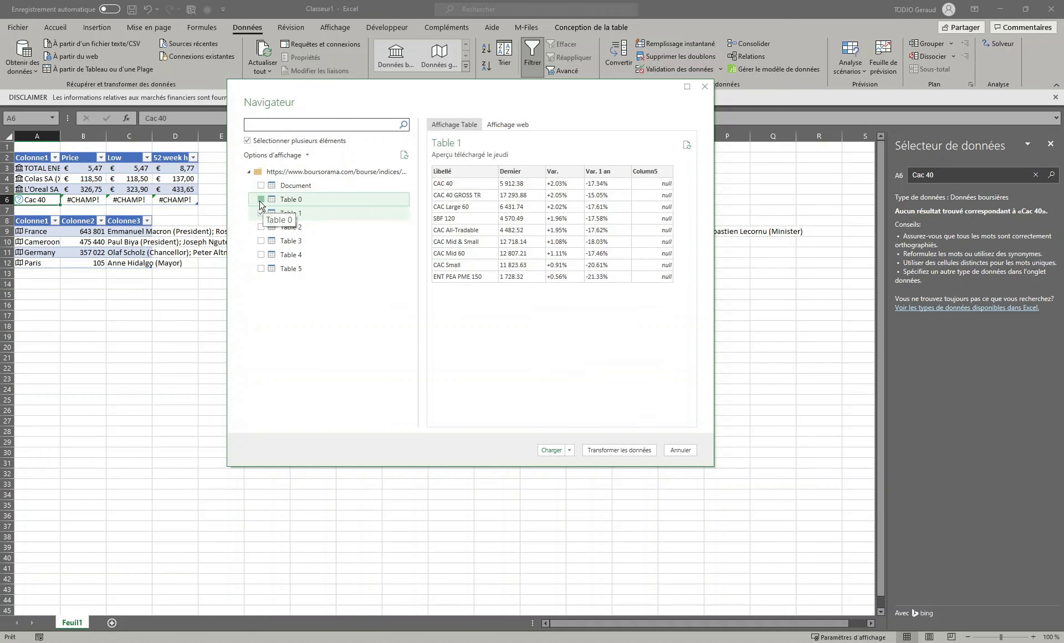
left_click(608, 450)
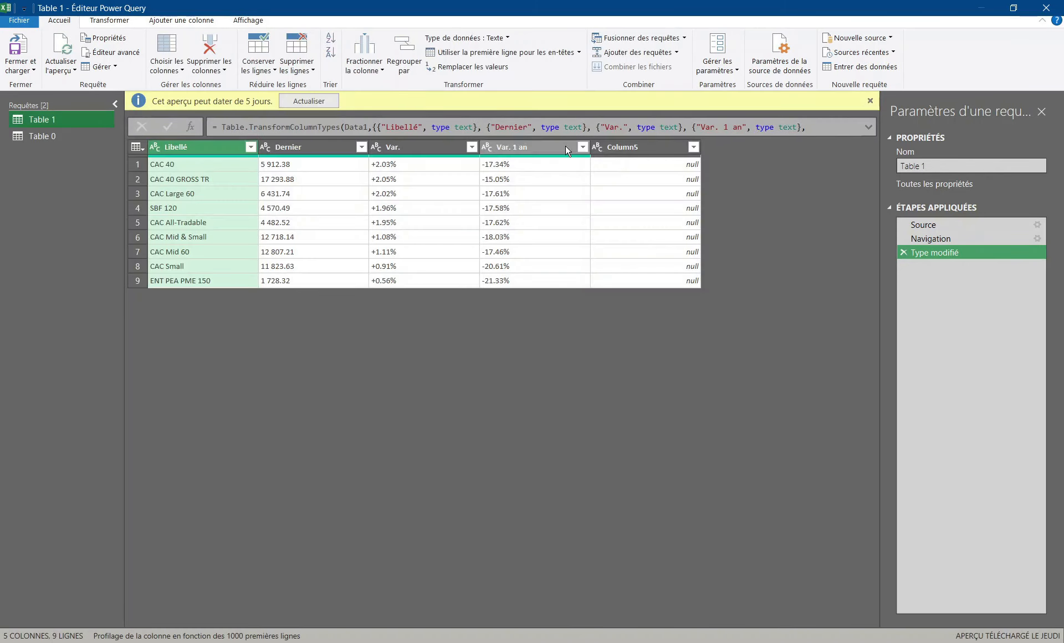
Step: Remove Column5 from the Table 1 query and load the queries into the workbook
left_click(617, 148)
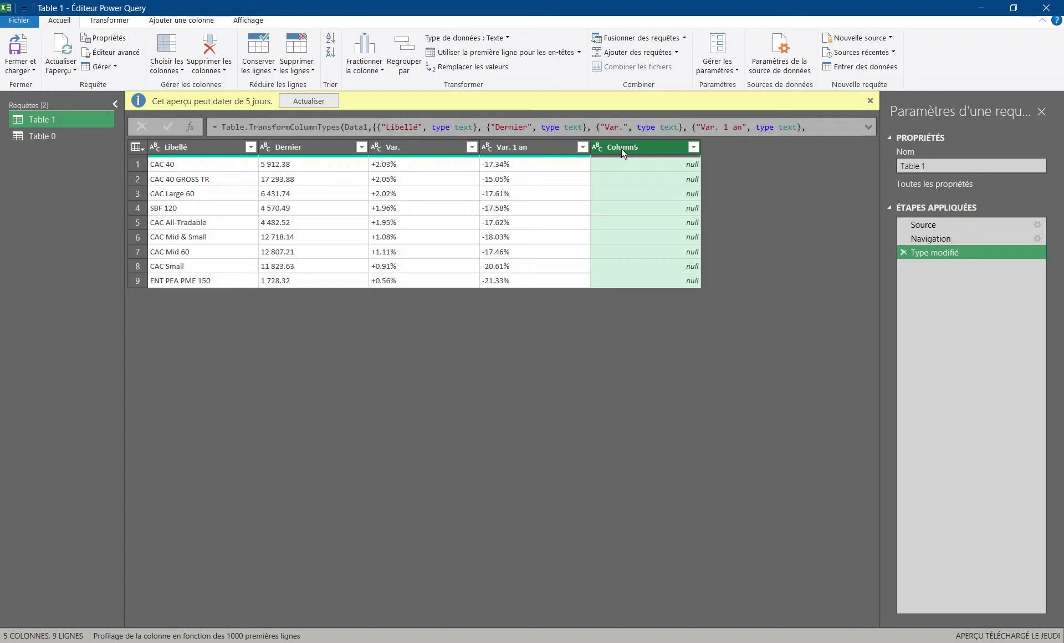
right_click(620, 148)
left_click(690, 176)
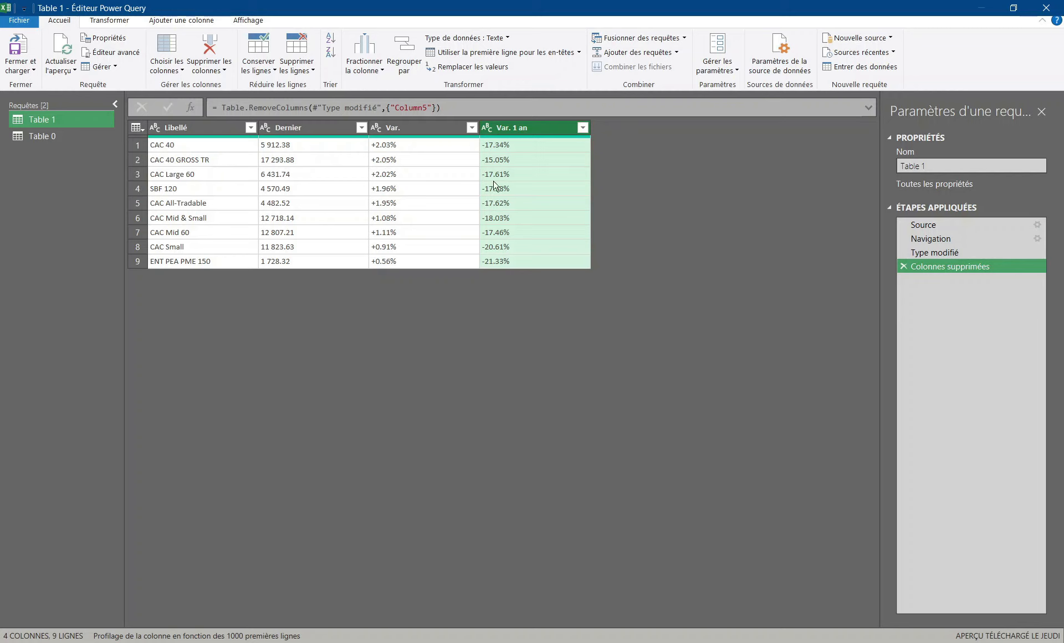
left_click(19, 45)
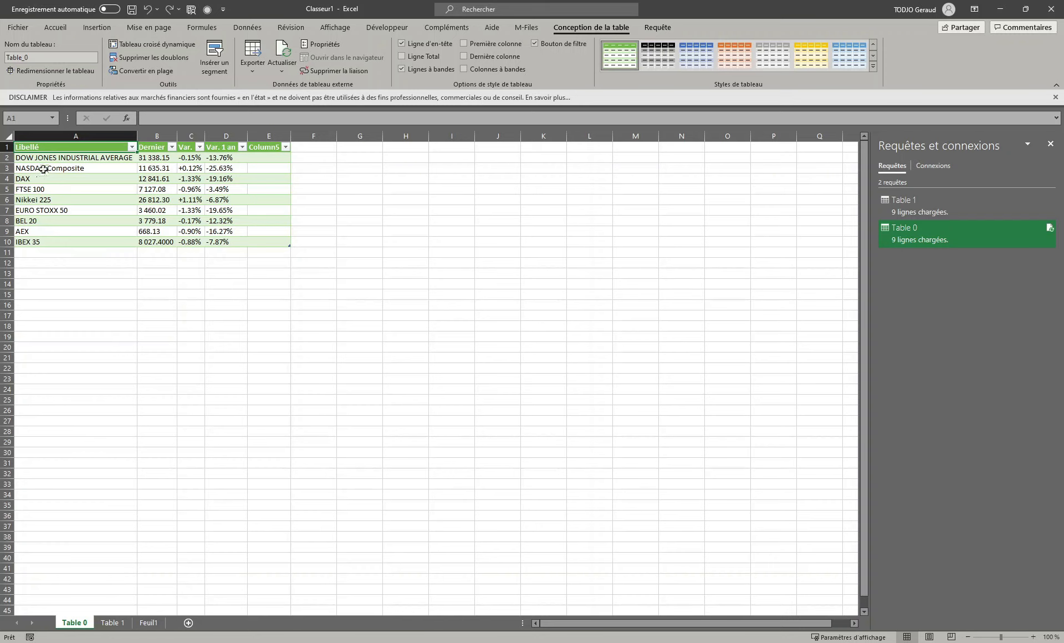
Step: Check the CAC 40 row on the Table 1 sheet and refresh all the workbook's queries
left_click(111, 623)
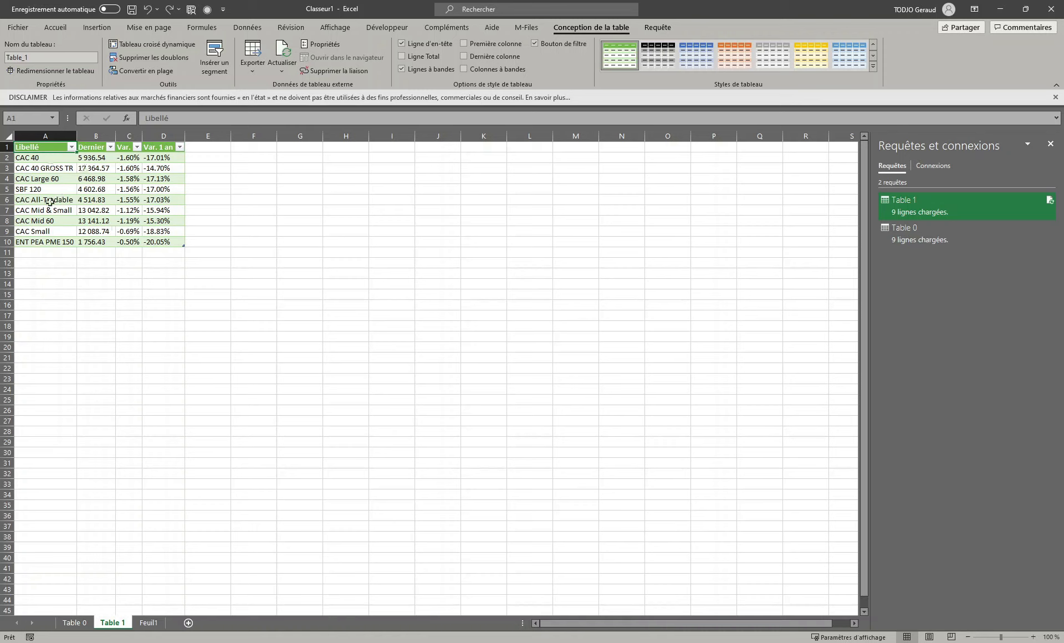
left_click(87, 157)
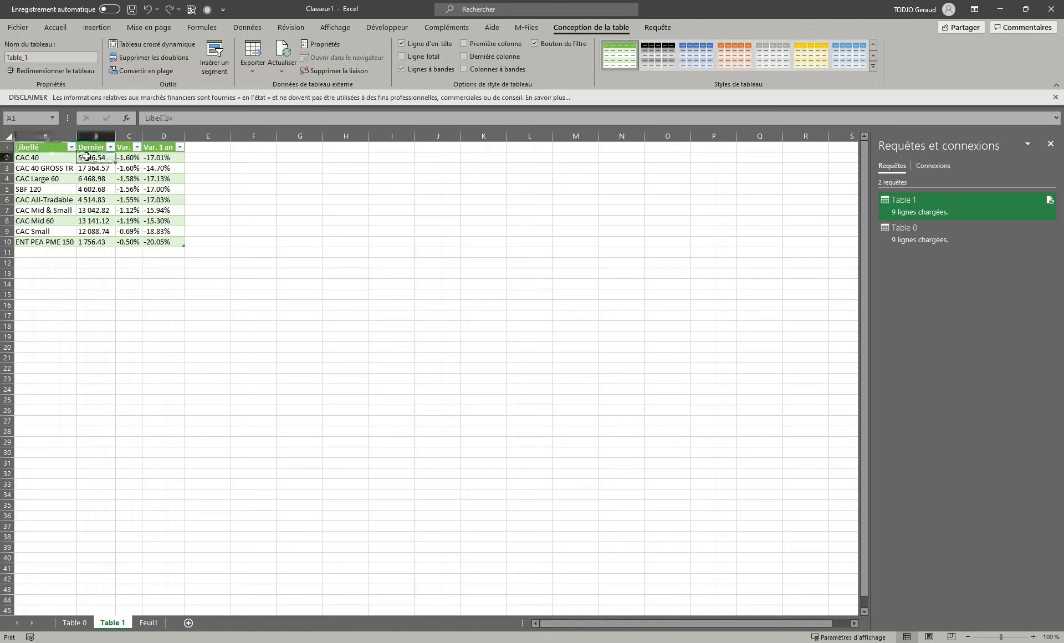
left_click(133, 159)
left_click(162, 158)
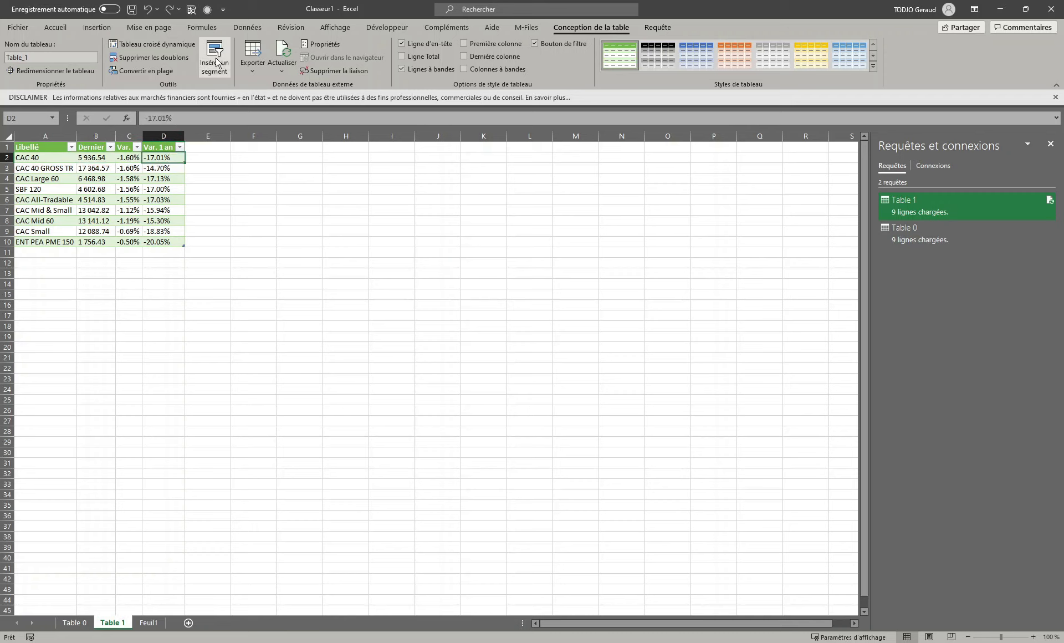
left_click(248, 27)
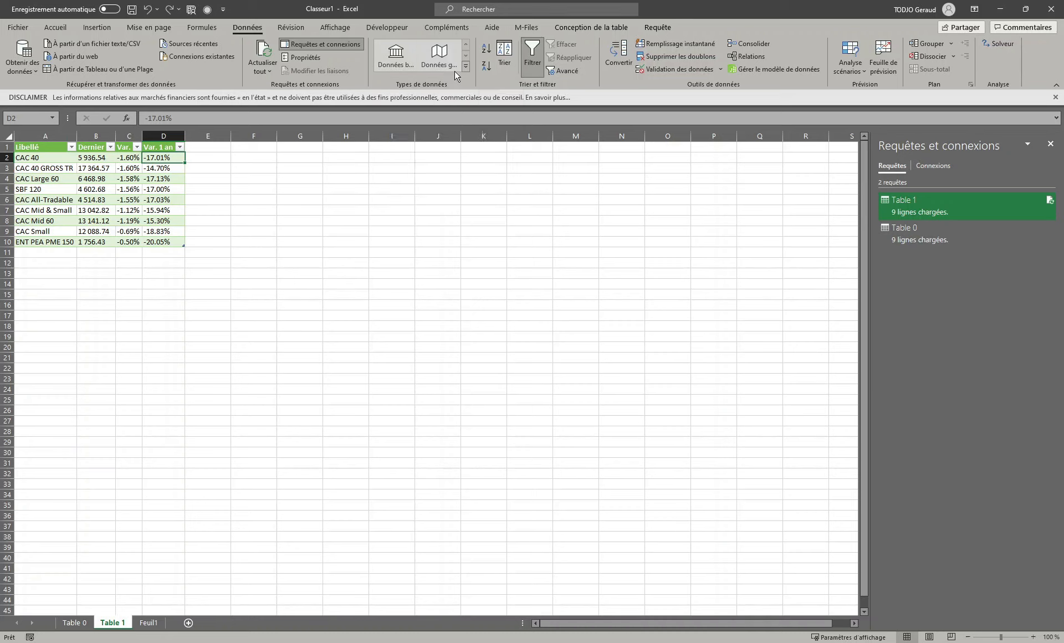
left_click(262, 55)
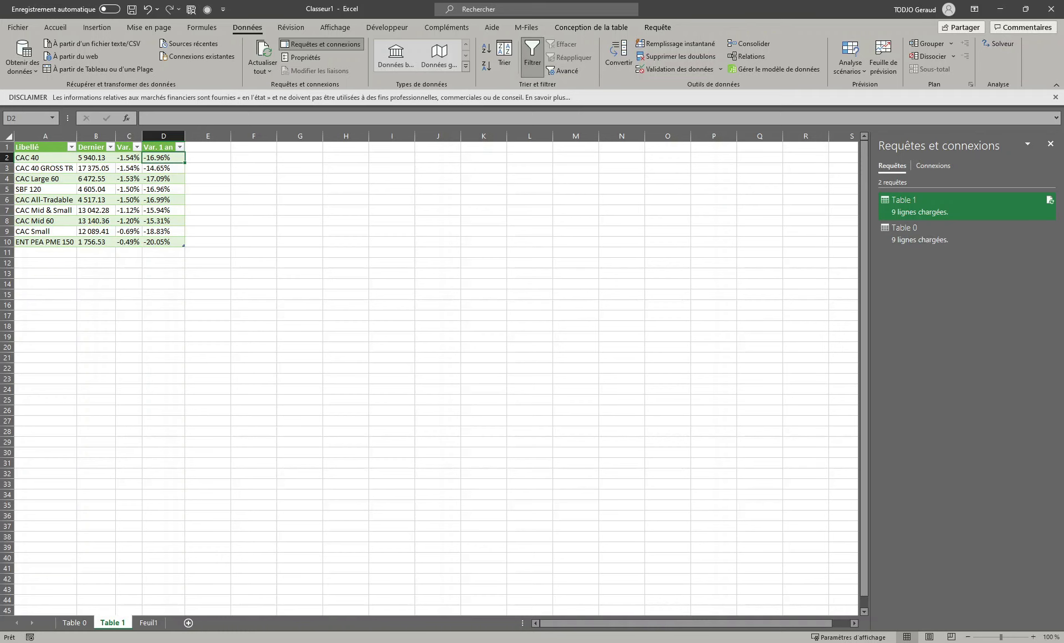
Step: Reload the Boursorama indices page in the browser and compare its French index values with the Table 1 sheet in Excel
key("alt+Tab")
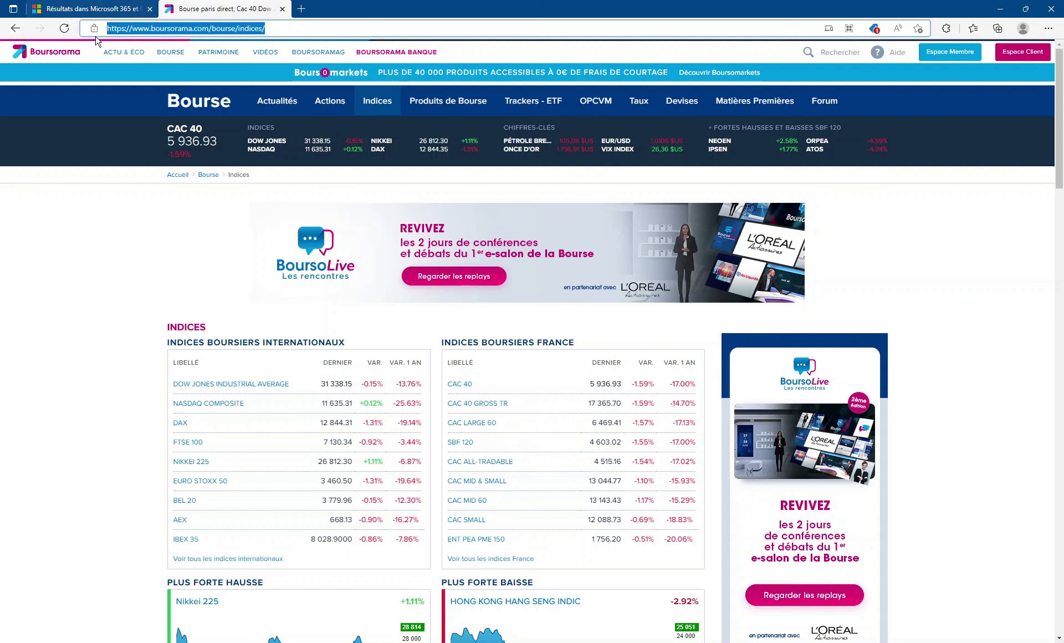
left_click(65, 29)
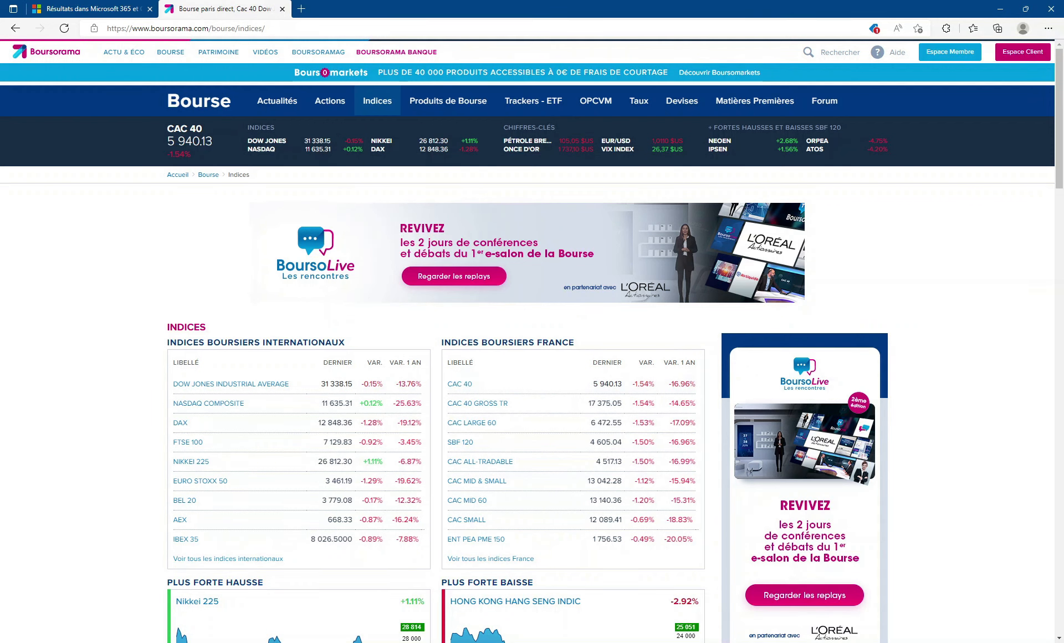
key("alt+Tab")
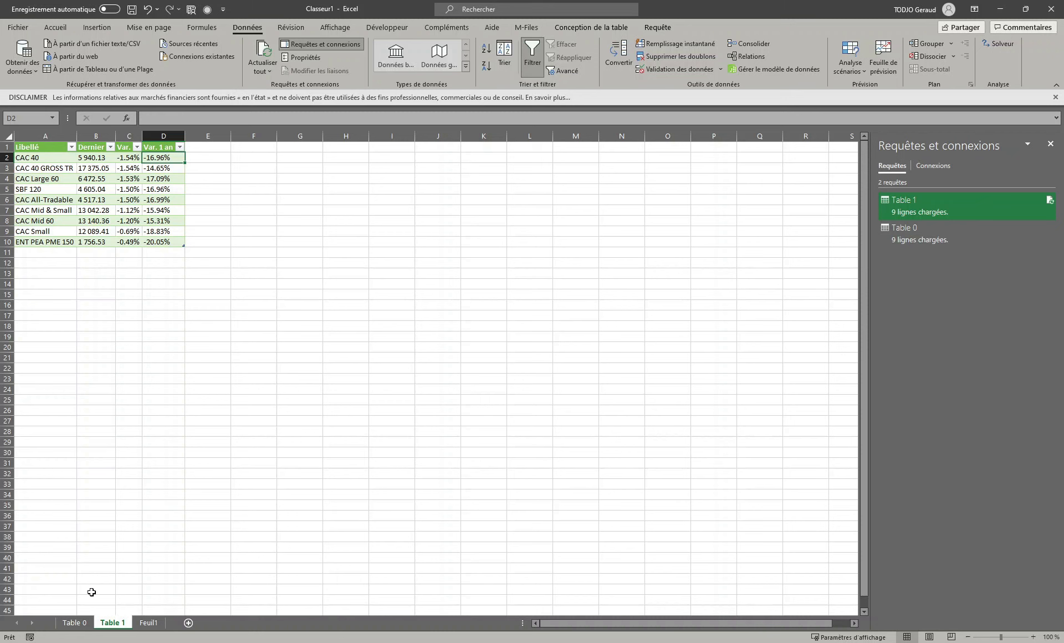
Step: Check the linked stock and geography tables on the Feuil1 sheet, and return to the Table 1 sheet
left_click(159, 624)
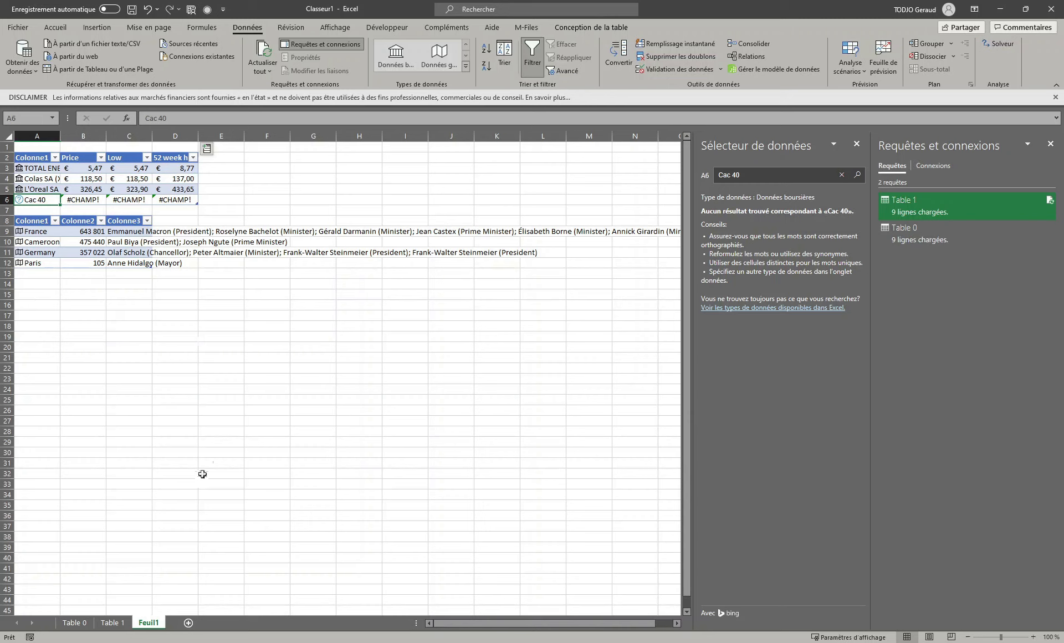
left_click(109, 624)
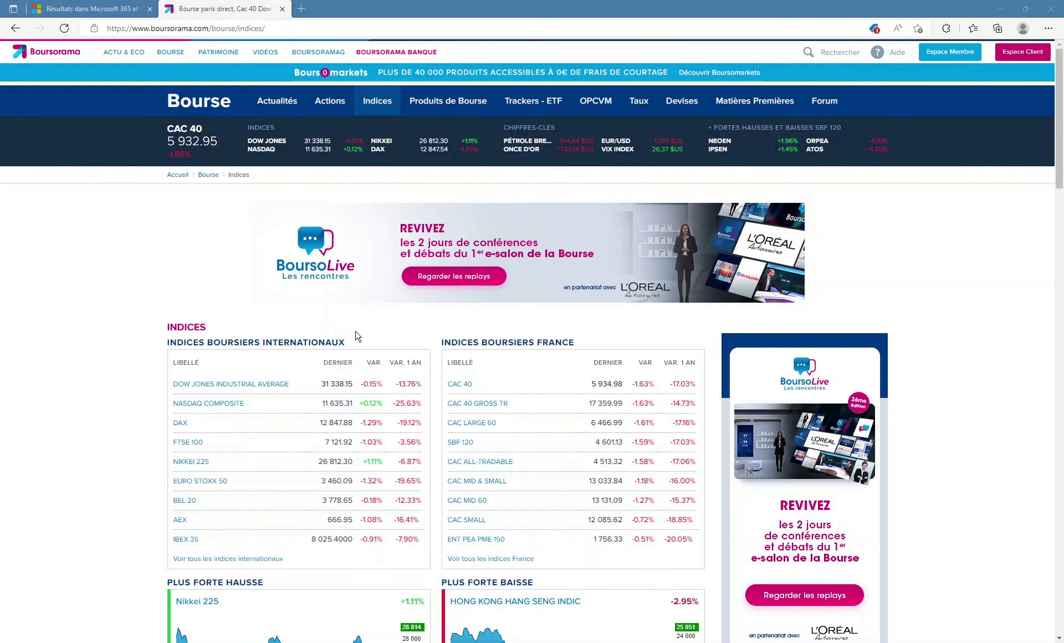
Step: Switch to the browser, open Boursorama's Actions page and look through its list of SRD-eligible shares
left_click(338, 107)
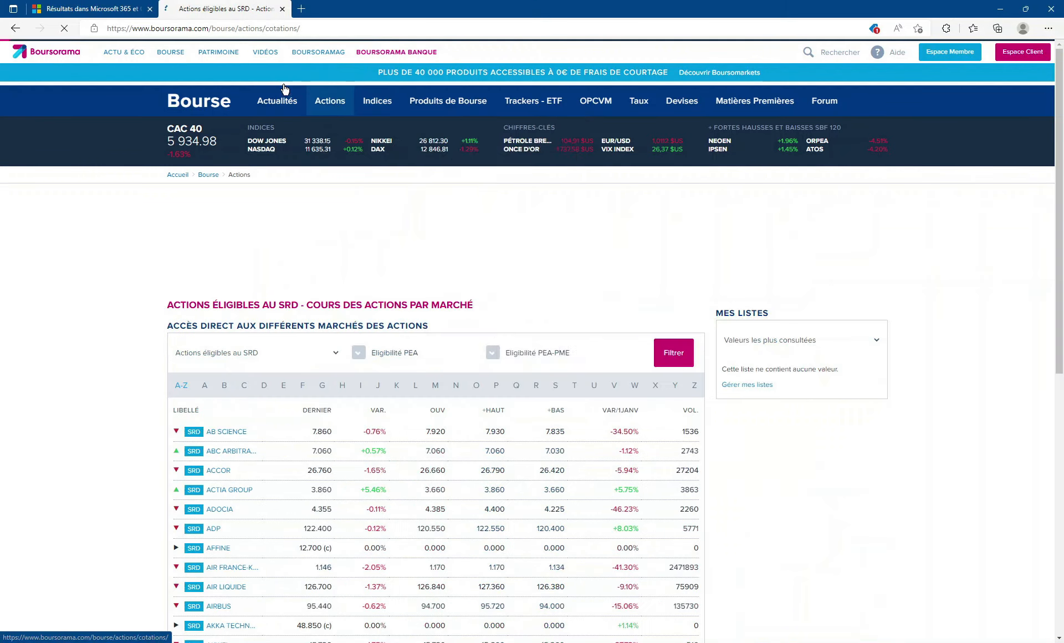
scroll(280, 252, "down", 10)
scroll(248, 353, "up", 10)
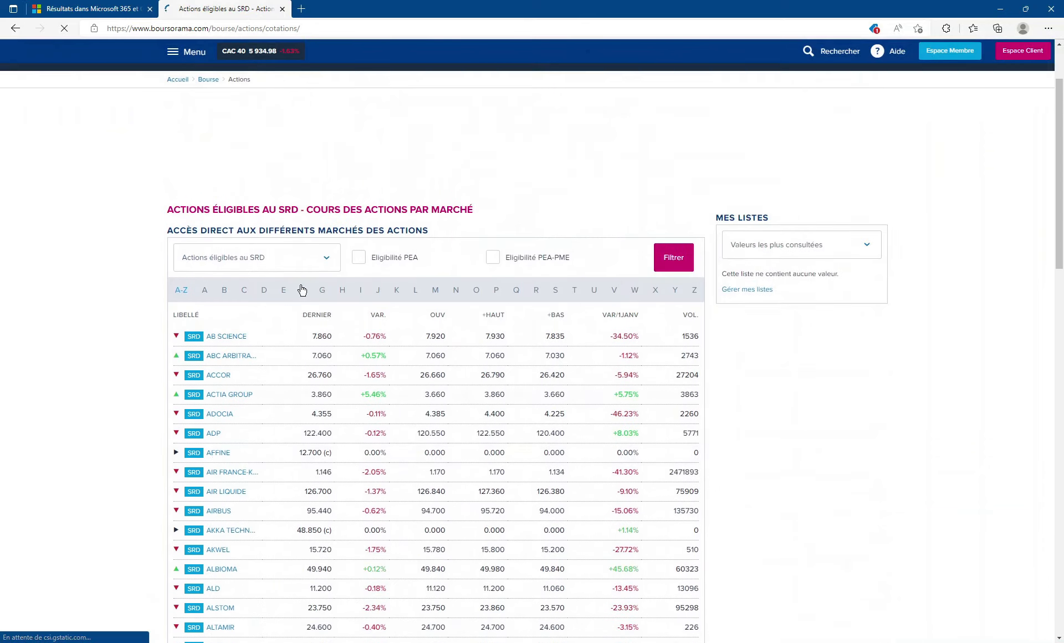
scroll(344, 177, "down", 2)
scroll(334, 155, "up", 2)
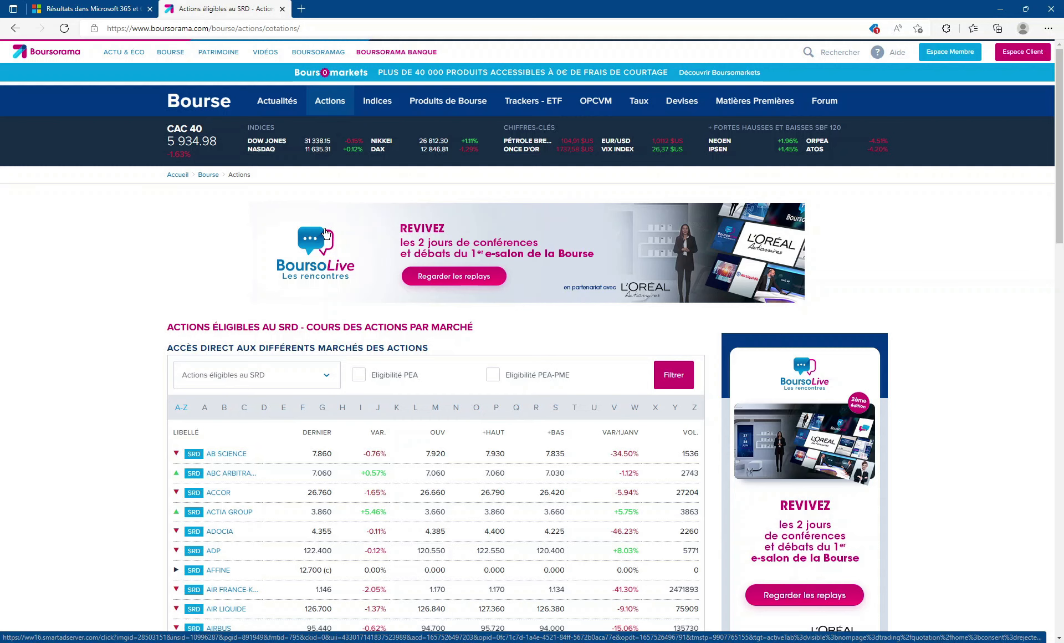
scroll(322, 255, "down", 5)
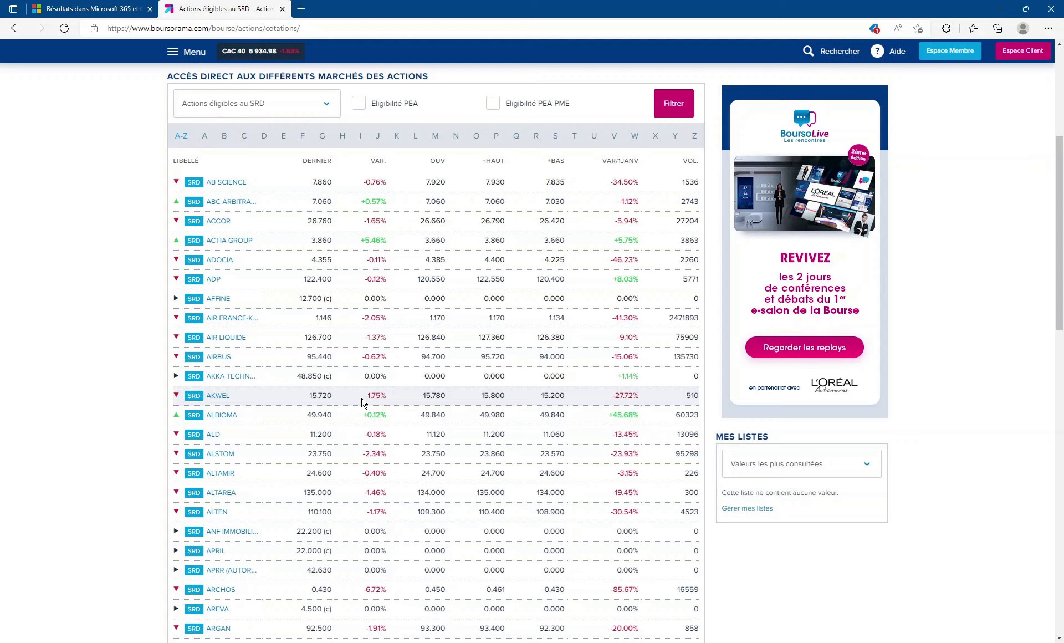
scroll(320, 373, "down", 2)
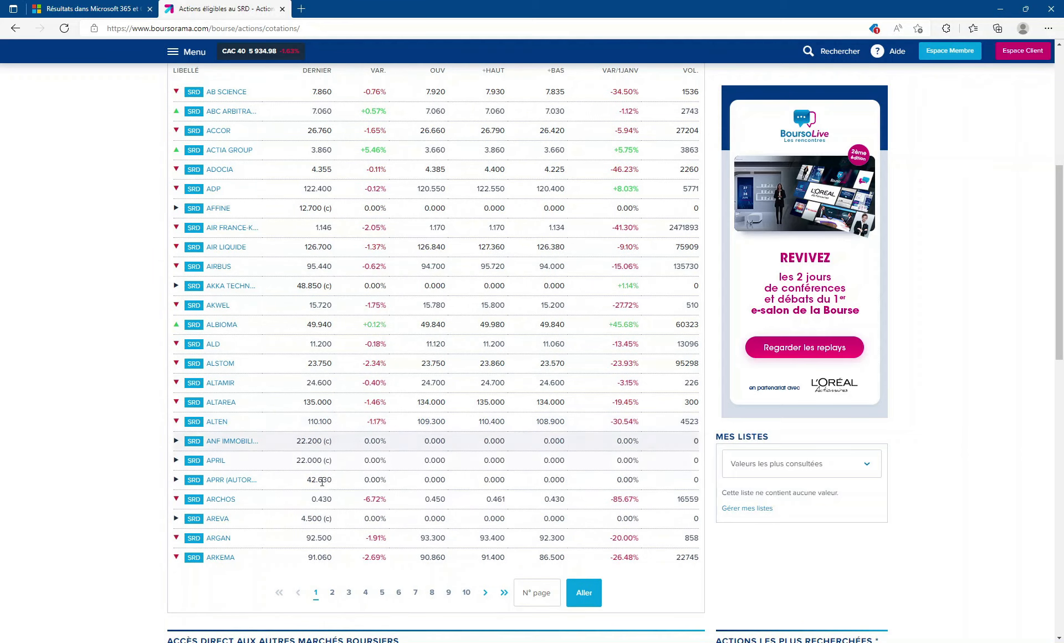
Step: Go to page 8 of the SRD-eligible share list and select the page's URL
left_click(432, 592)
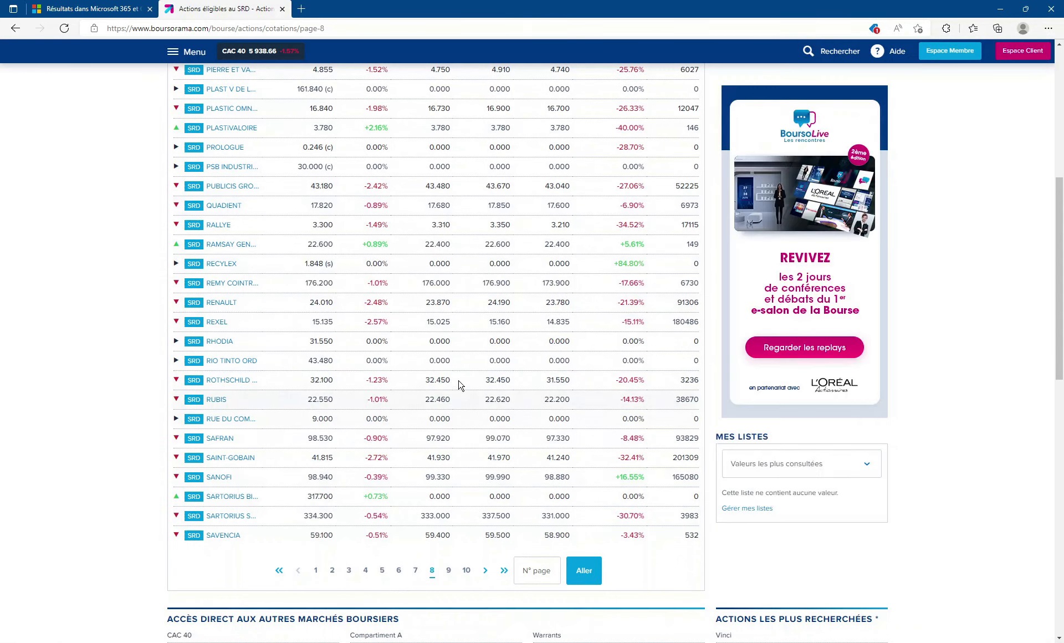
scroll(461, 387, "up", 7)
left_click(356, 30)
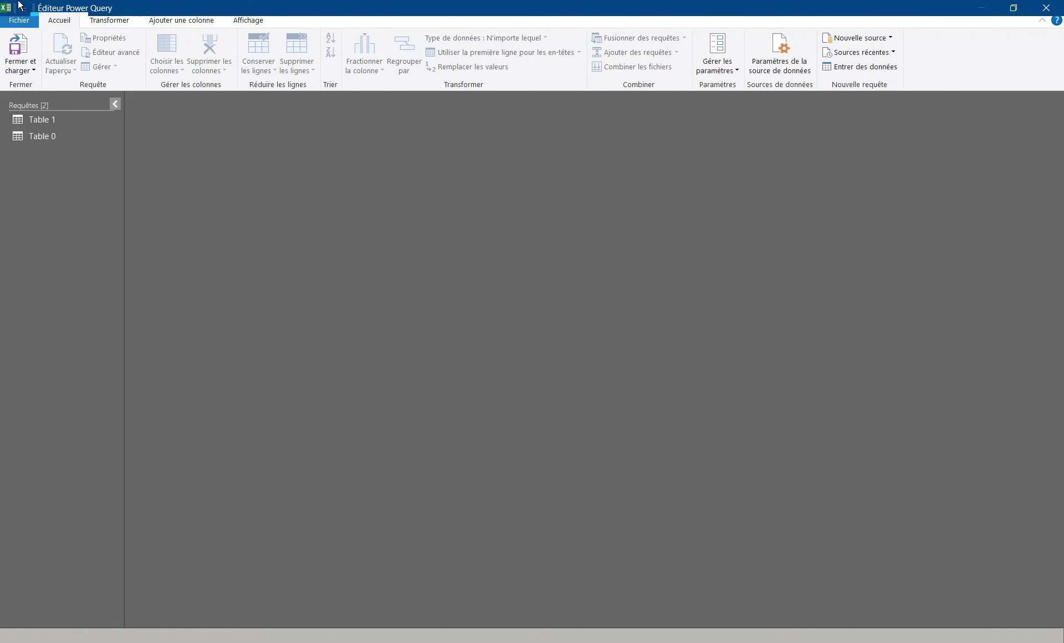
left_click(19, 20)
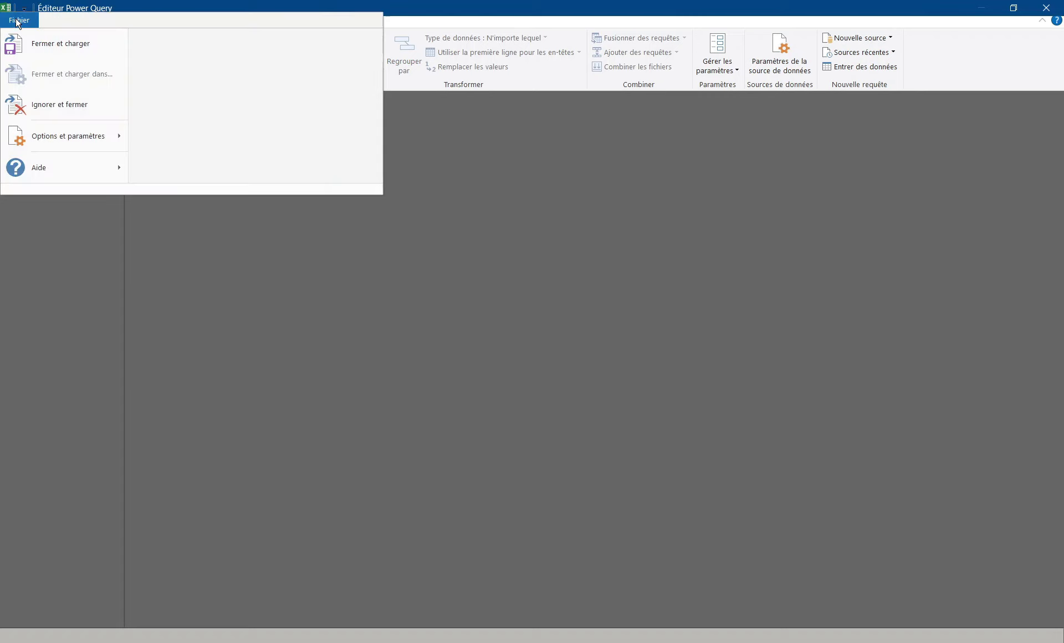
left_click(49, 48)
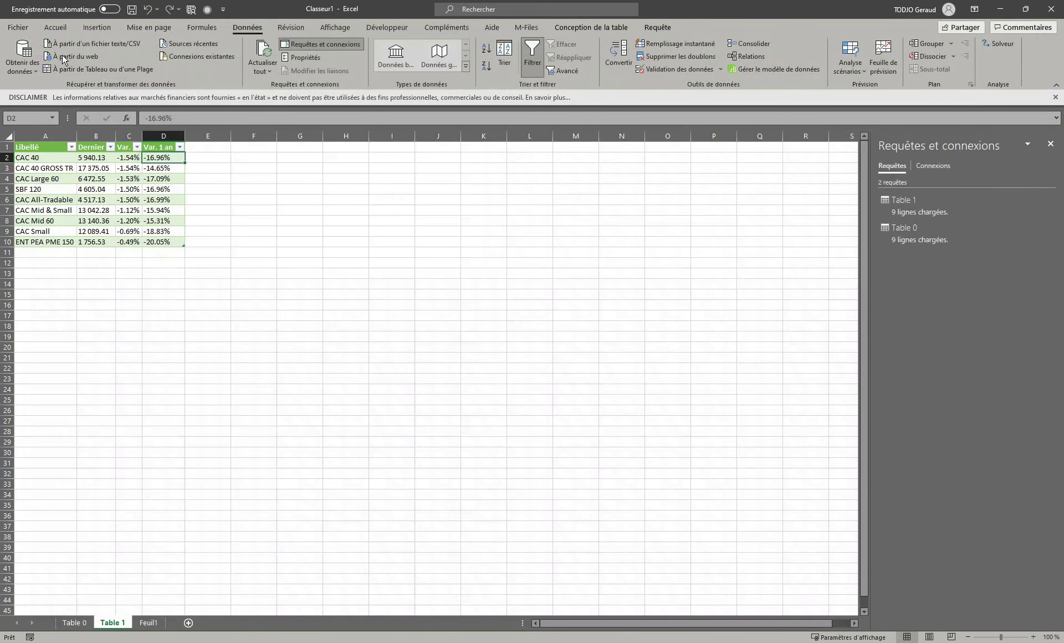
left_click(66, 57)
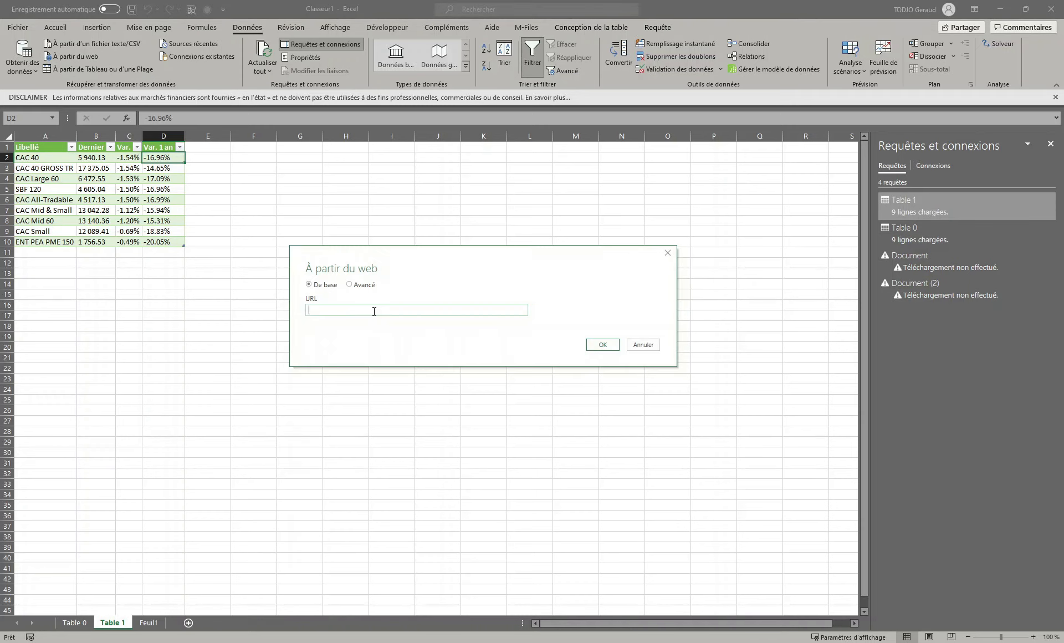
type("https://www.boursorama.com/bourse/actions/cotations/page-8")
left_click(601, 344)
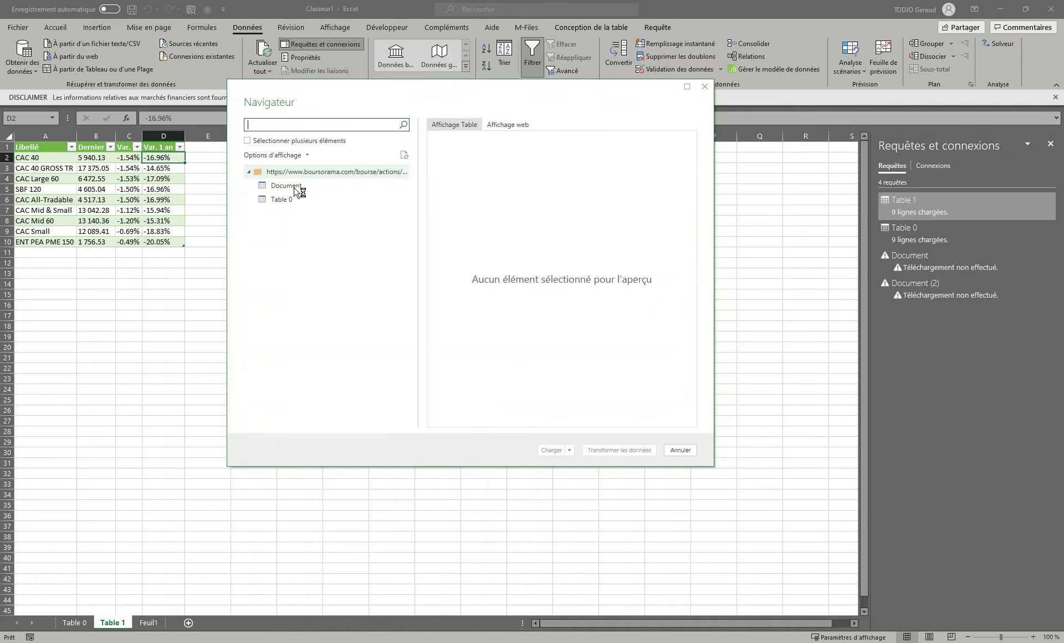
Step: Preview Document and Table 0 from the share page, and open Table 0 in Power Query for transformation
left_click(295, 187)
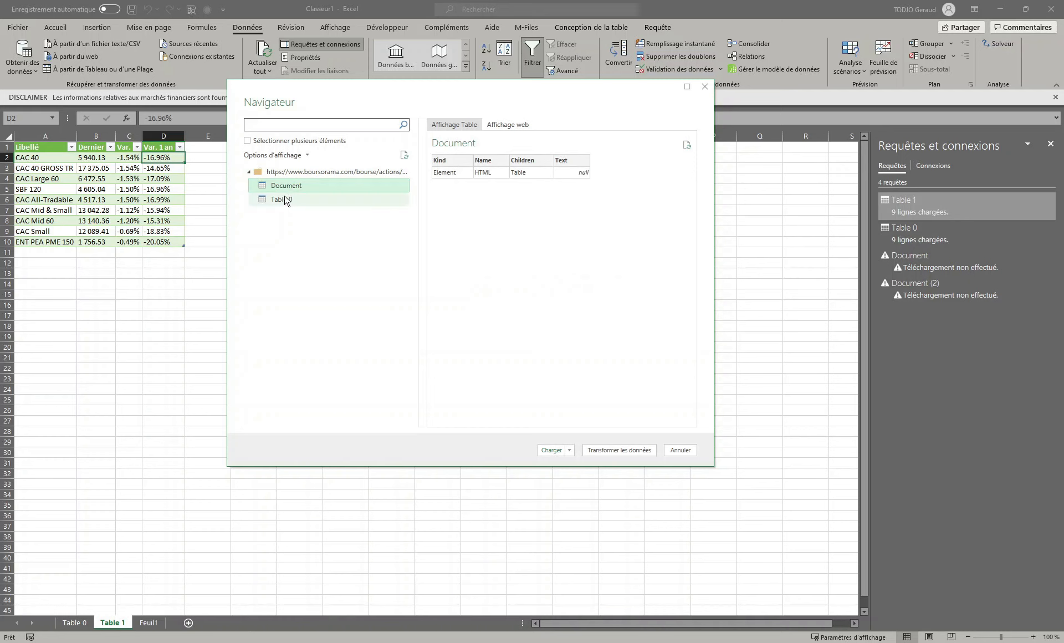
left_click(286, 200)
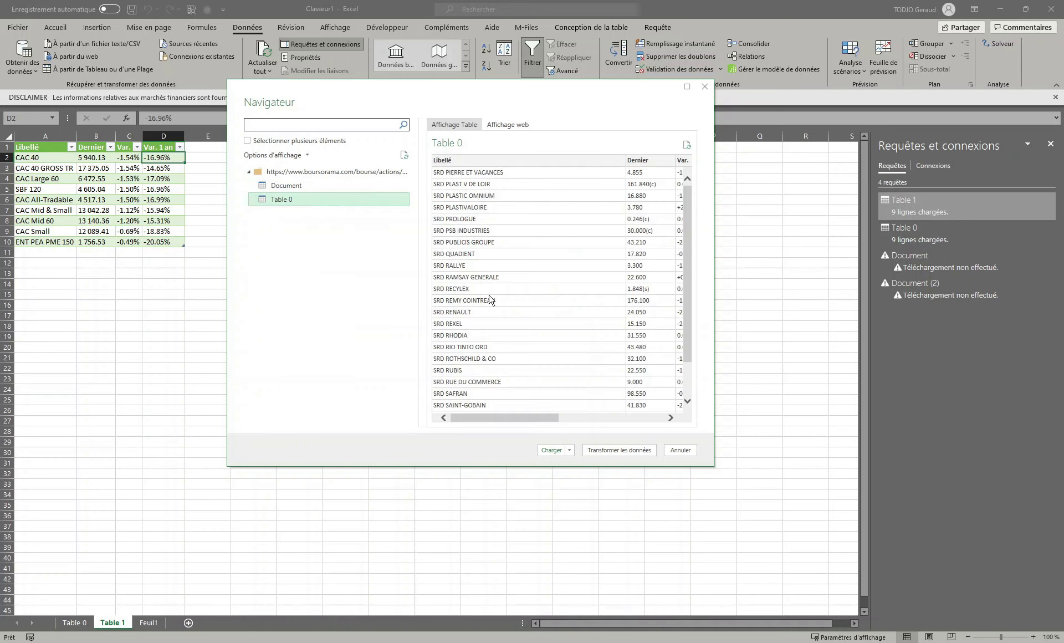
left_click_drag(536, 419, 645, 415)
left_click(636, 450)
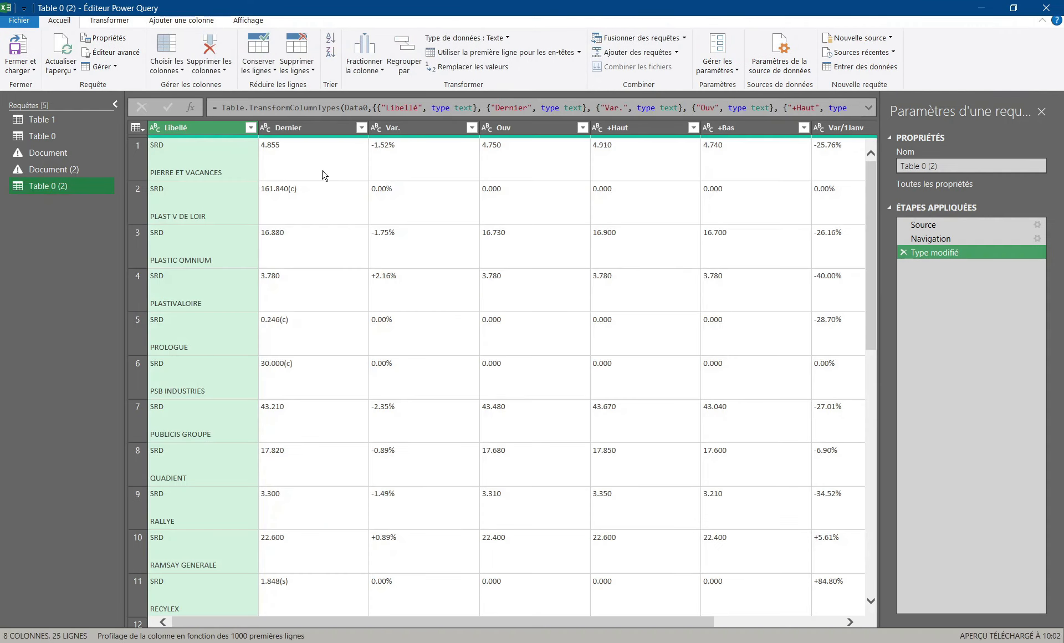
Step: Review the share rows in the query, load them into a new sheet and refresh the resulting table
scroll(610, 443, "down", 5)
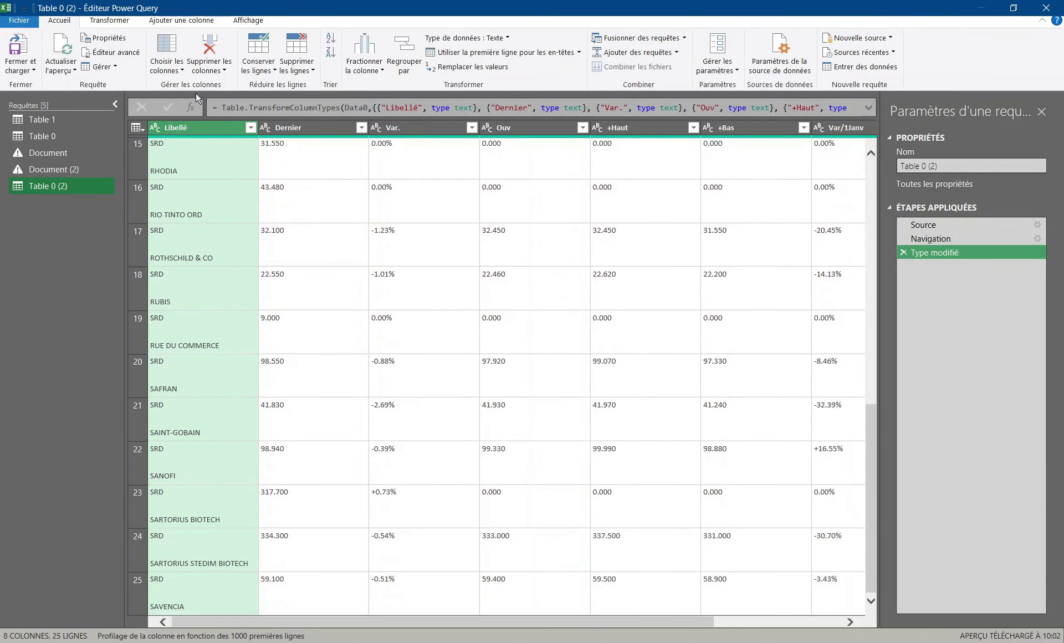
left_click(22, 55)
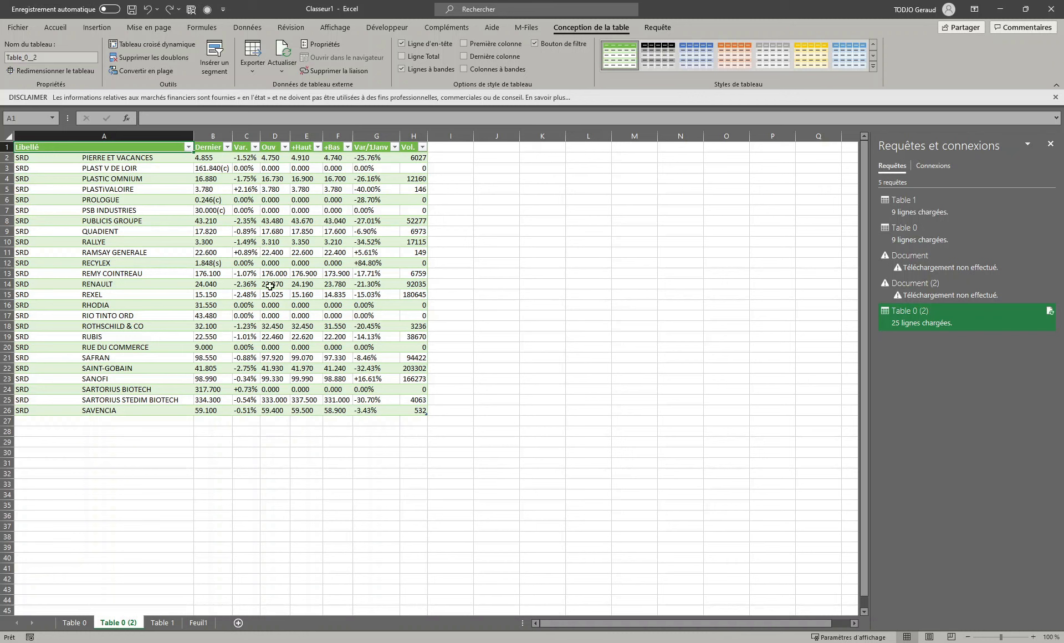
left_click(283, 60)
left_click(280, 506)
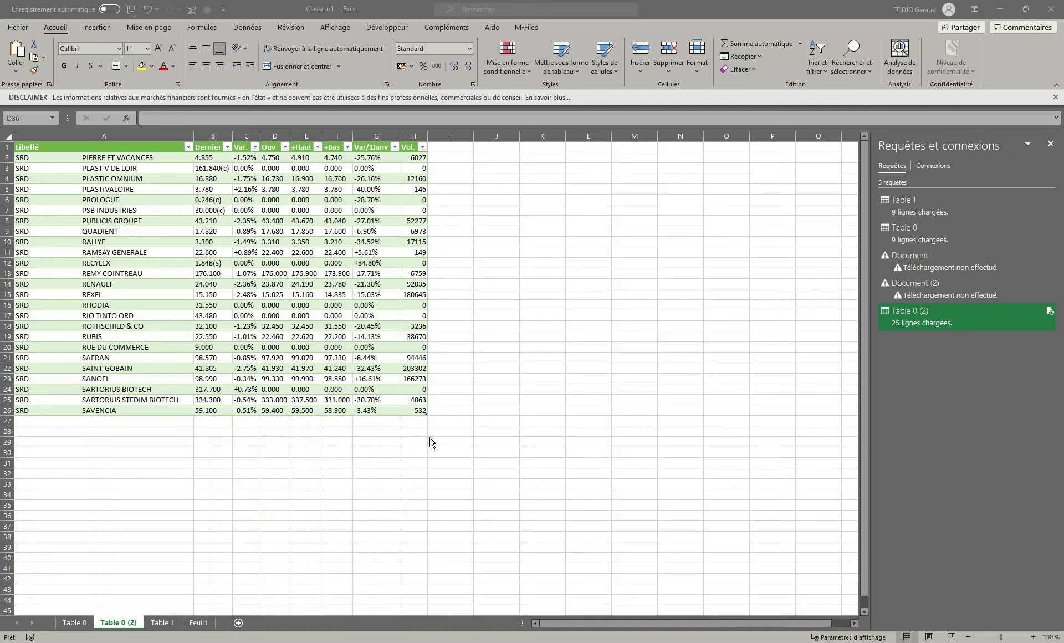